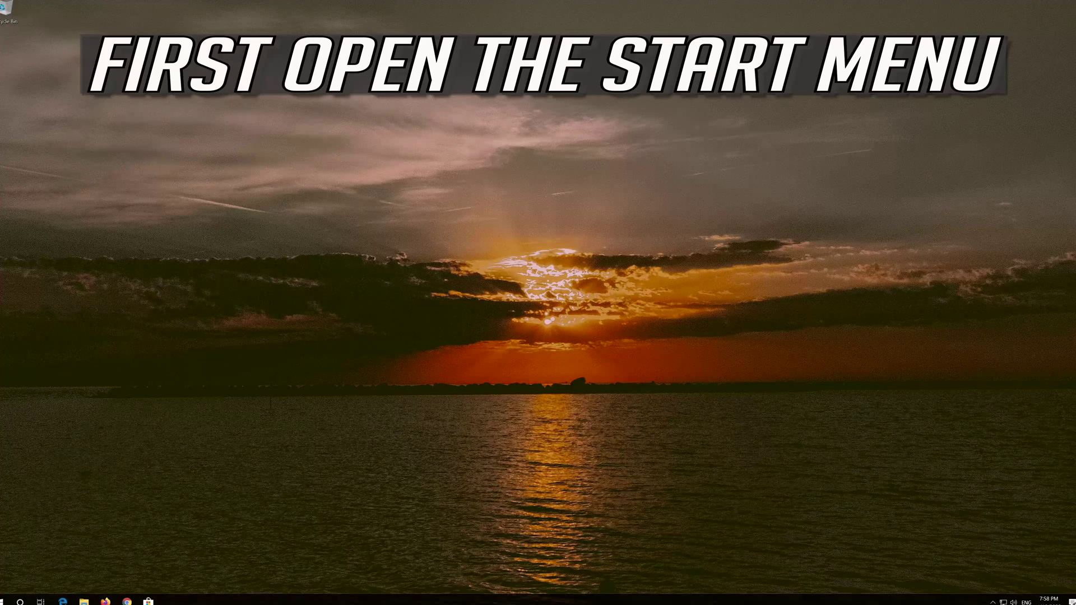
- Go to Settings' Network & Internet Status page and open Network reset
{"action": "left_click", "coordinate": [5, 601]}
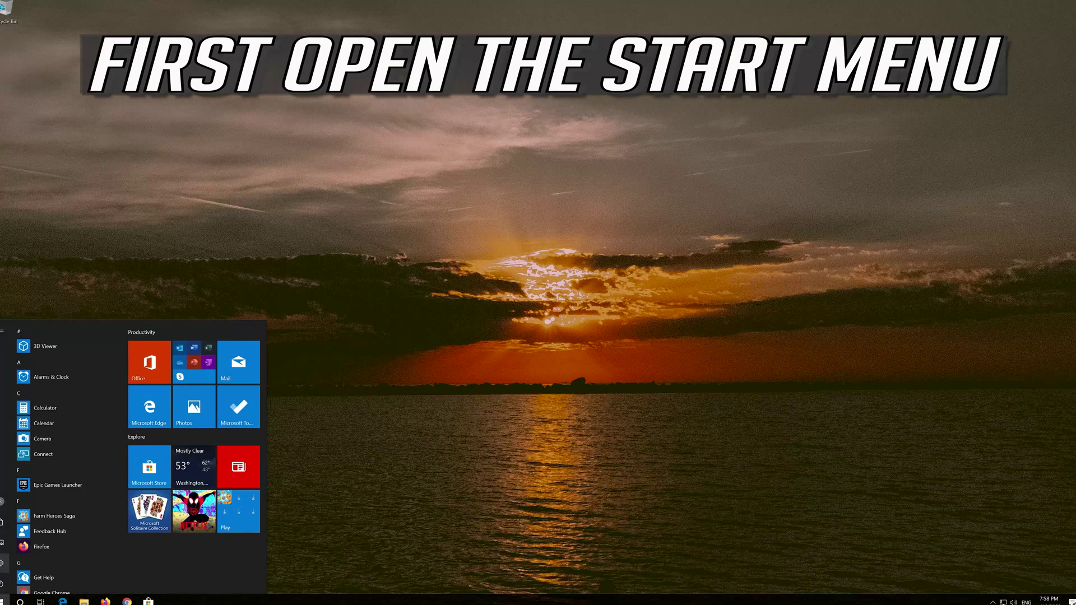
{"action": "mouse_move", "coordinate": [4, 564]}
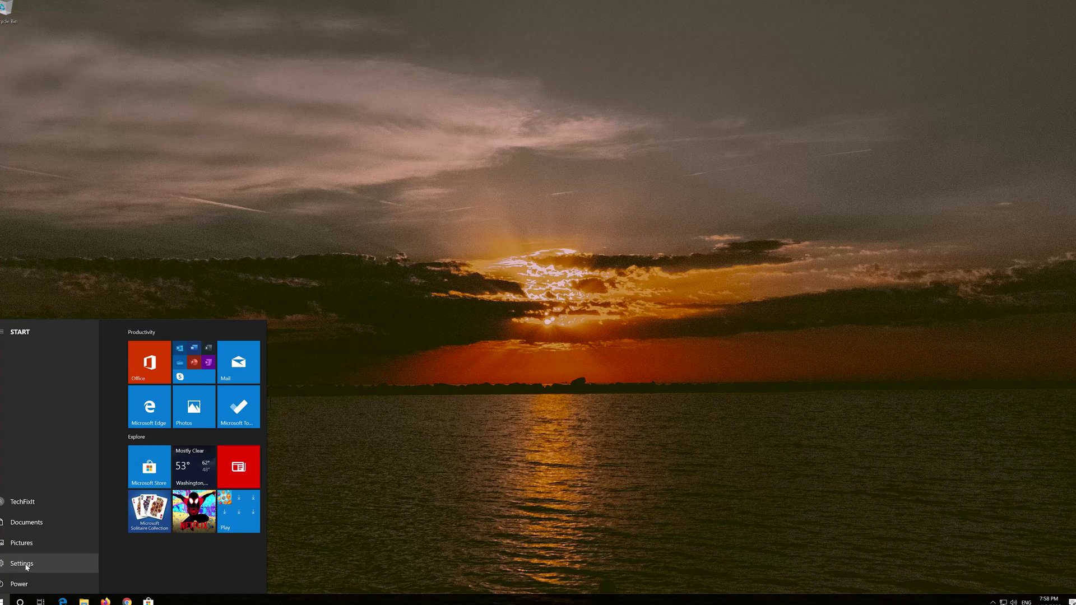
{"action": "left_click", "coordinate": [26, 565]}
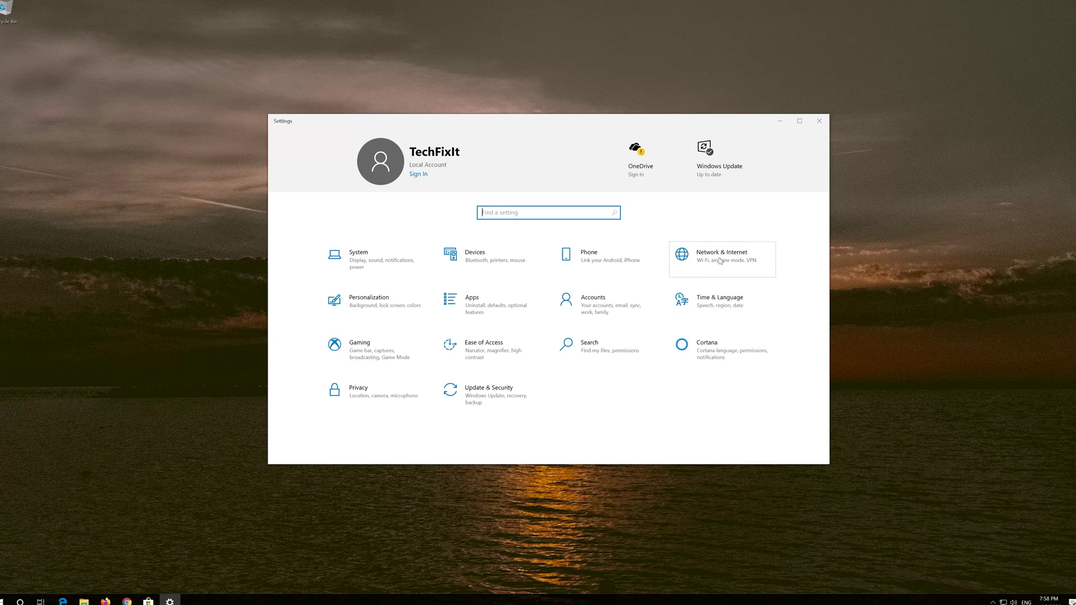
{"action": "left_click", "coordinate": [720, 260]}
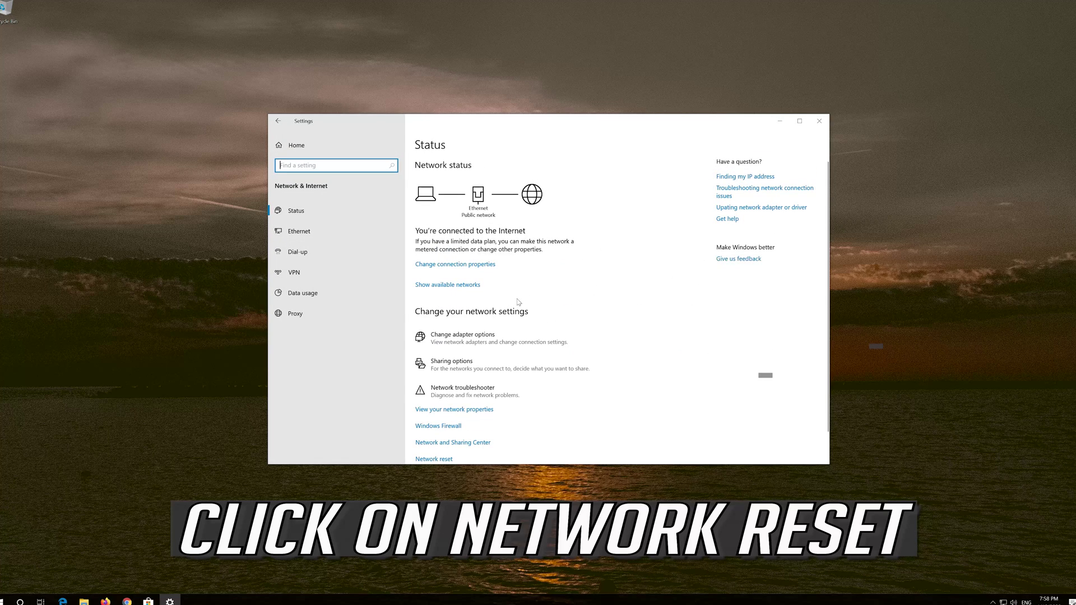
{"action": "scroll", "coordinate": [520, 302], "scroll_direction": "down", "scroll_amount": 1}
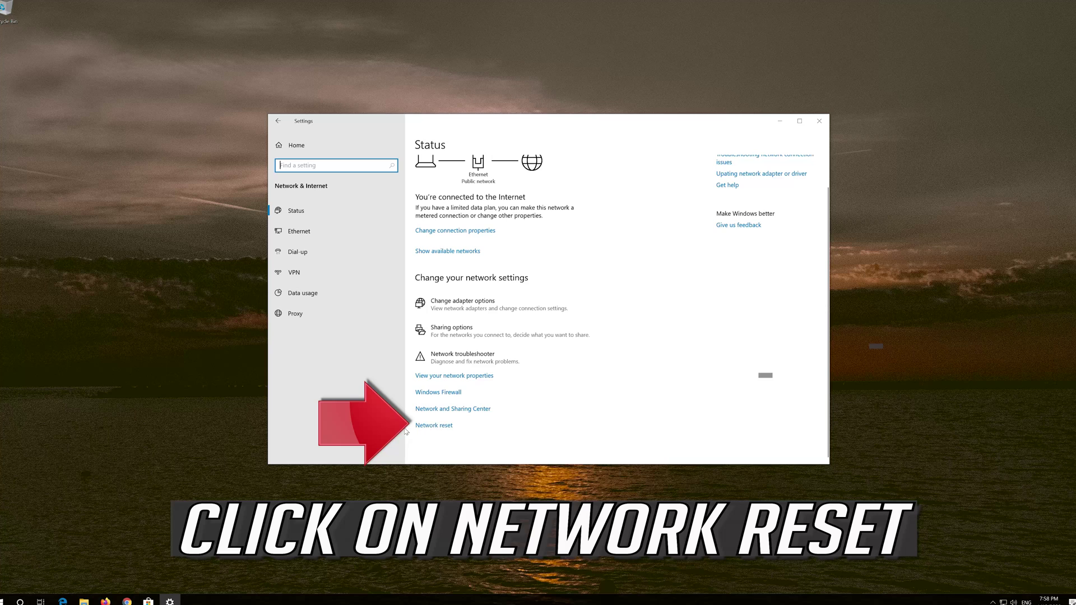
{"action": "left_click", "coordinate": [445, 426]}
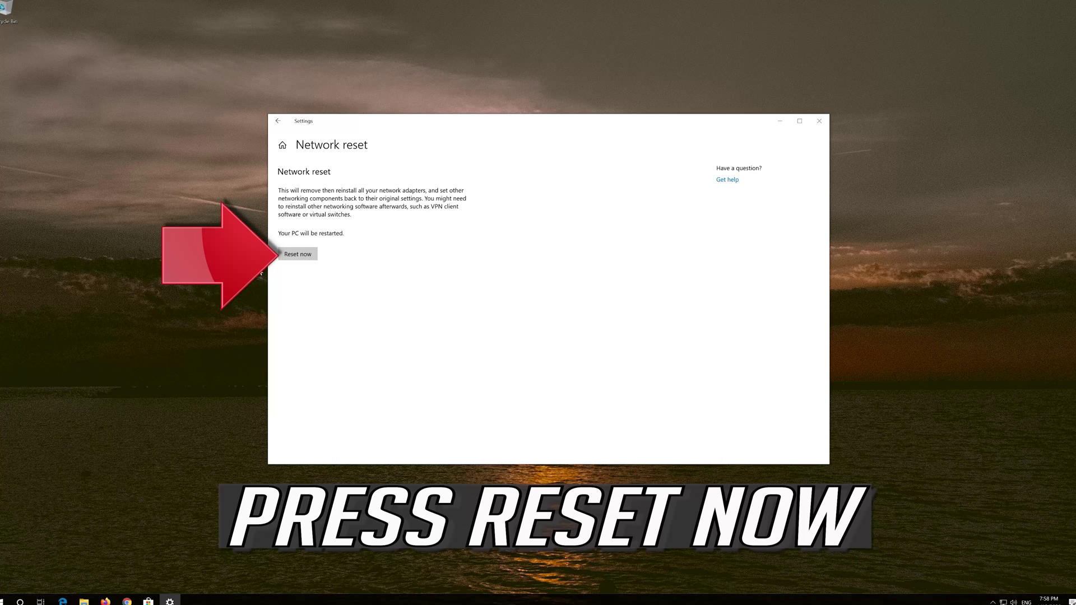
- Confirm Reset now with Yes, dismiss the sign-out notice, and close Settings
{"action": "left_click", "coordinate": [290, 255]}
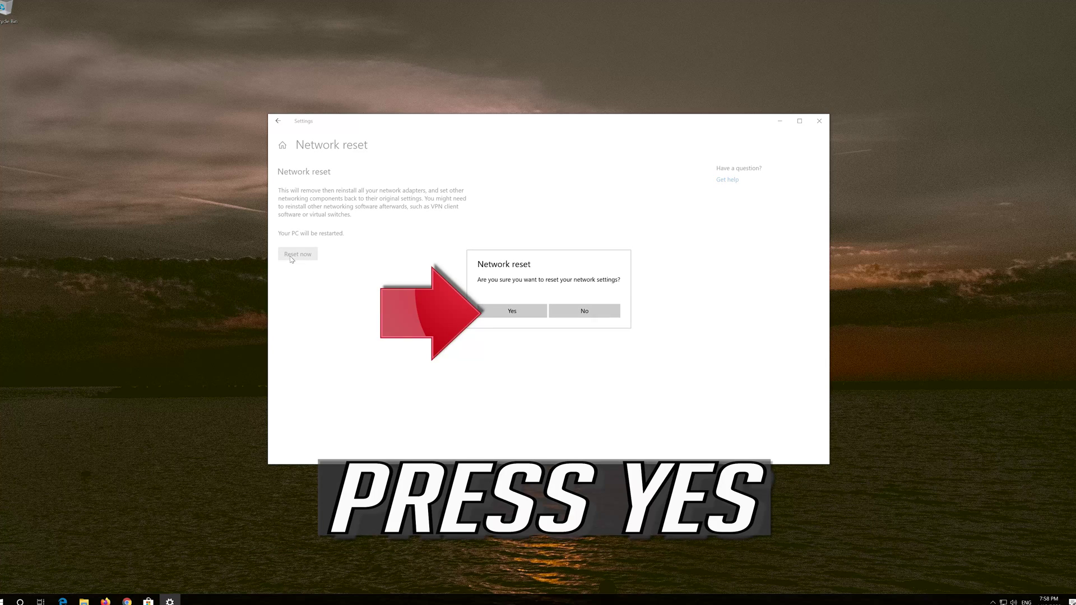
{"action": "left_click", "coordinate": [511, 312]}
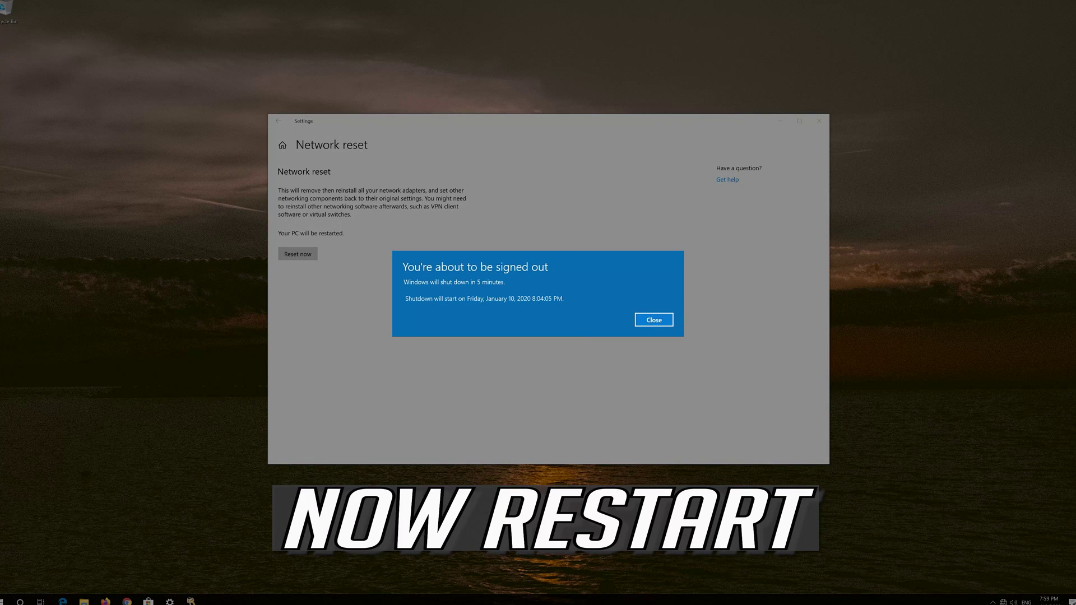
{"action": "left_click", "coordinate": [670, 322]}
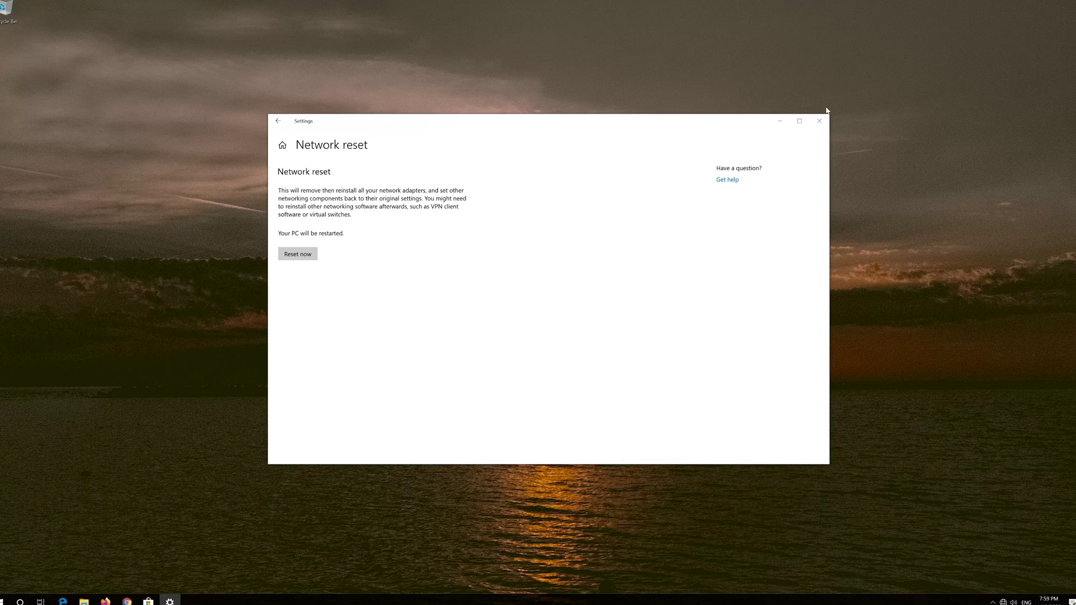
{"action": "left_click", "coordinate": [818, 121]}
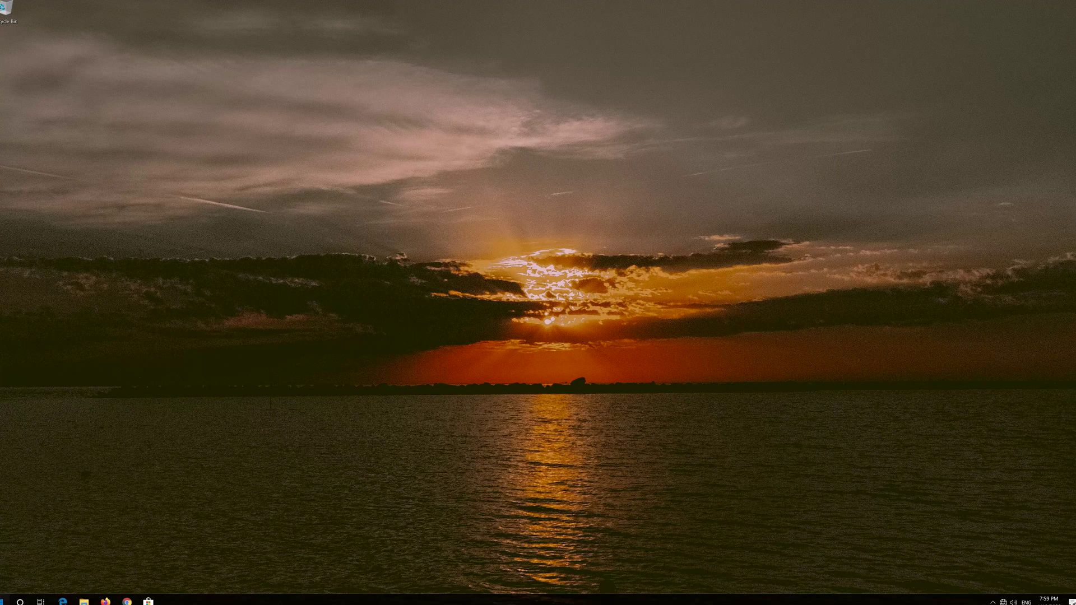
- Restart Windows, then allow the PC to be discoverable on this network
{"action": "key", "text": "super"}
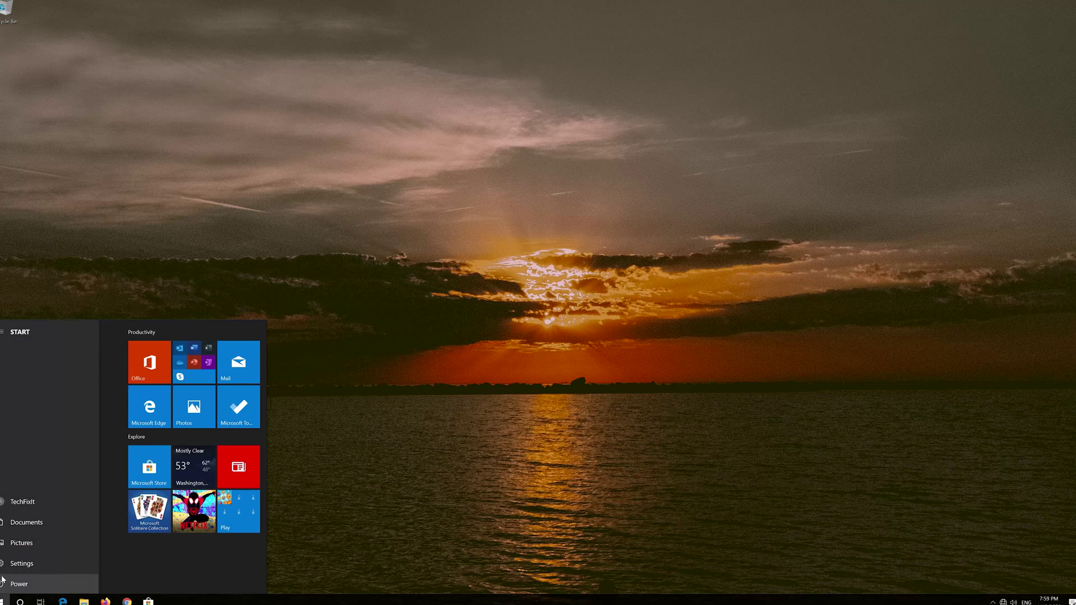
{"action": "left_click", "coordinate": [11, 584]}
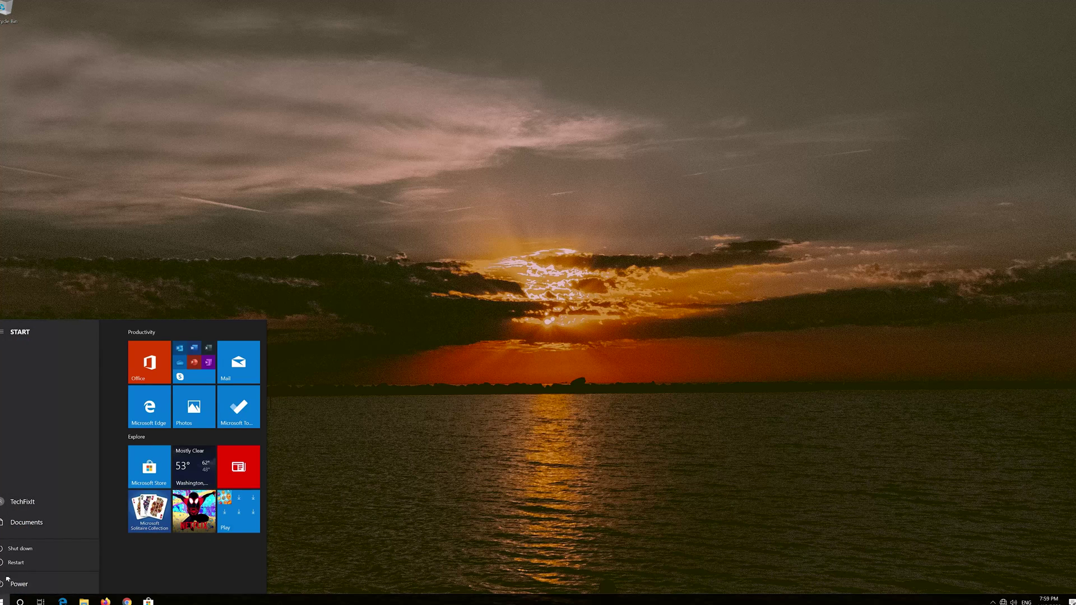
{"action": "left_click", "coordinate": [13, 562]}
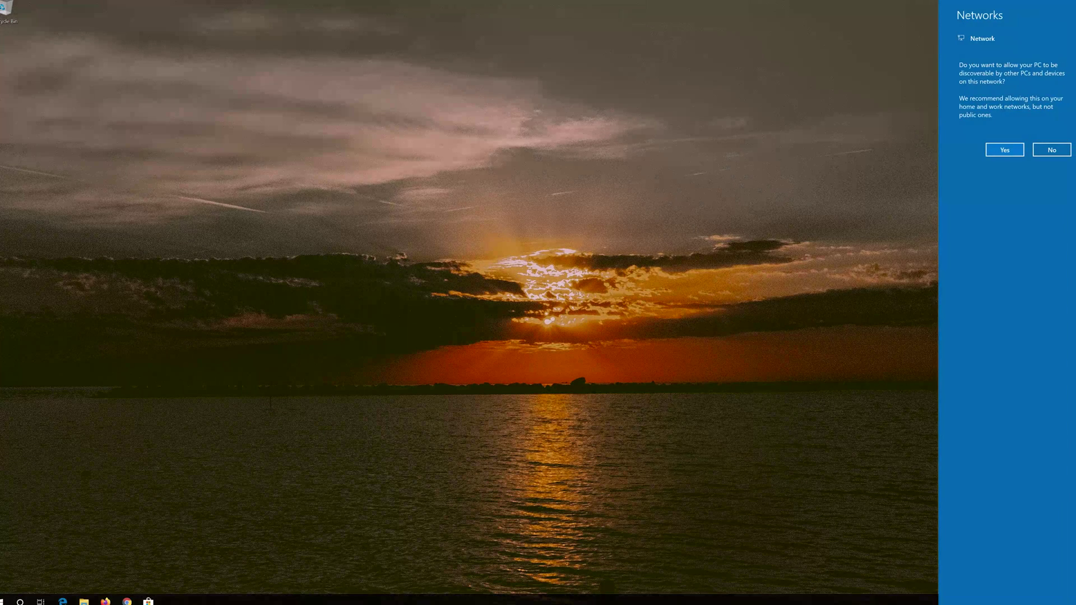
{"action": "left_click", "coordinate": [1001, 153]}
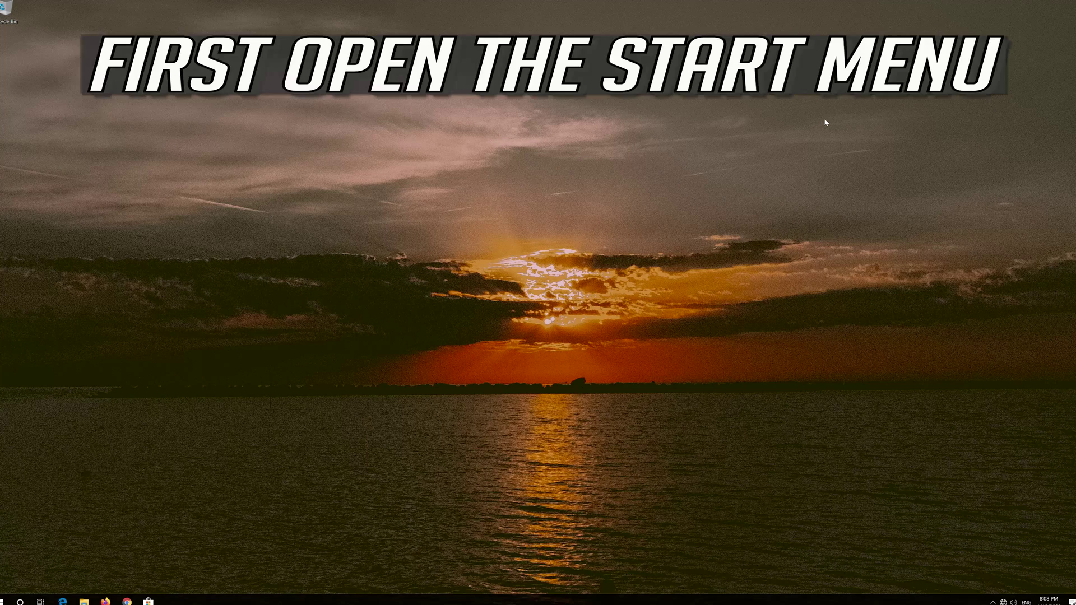
- Open the Troubleshoot page under Settings' Update & Security
{"action": "key", "text": "super"}
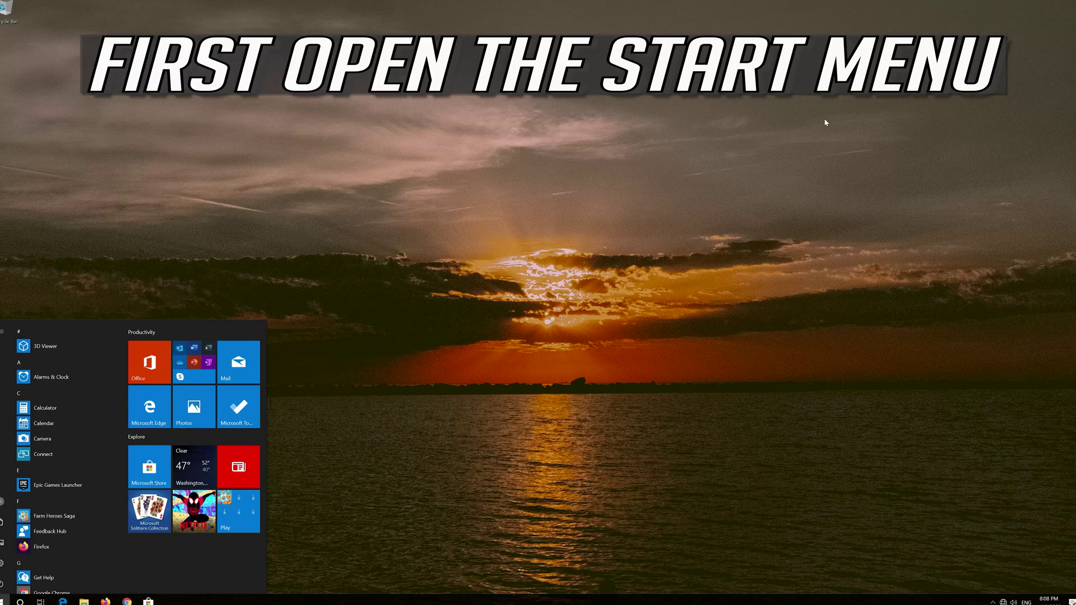
{"action": "mouse_move", "coordinate": [2, 563]}
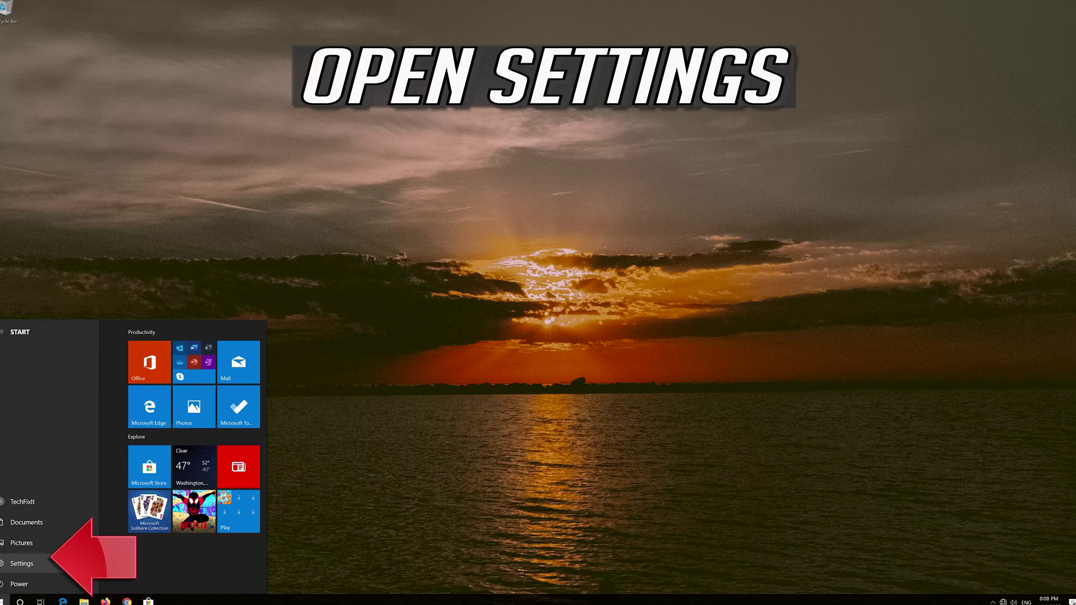
{"action": "left_click", "coordinate": [64, 563]}
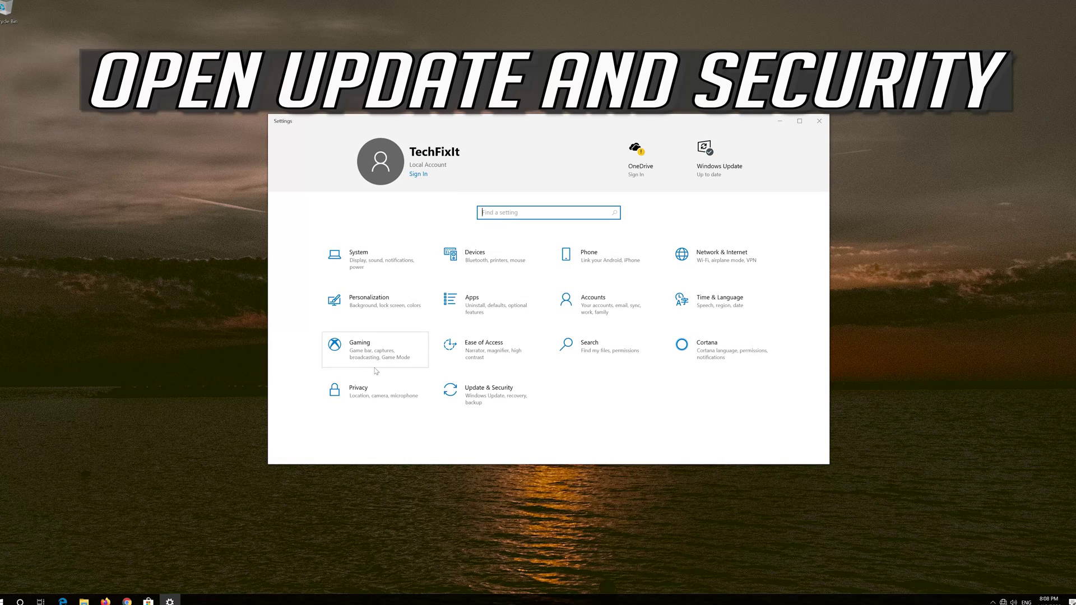
{"action": "left_click", "coordinate": [479, 402]}
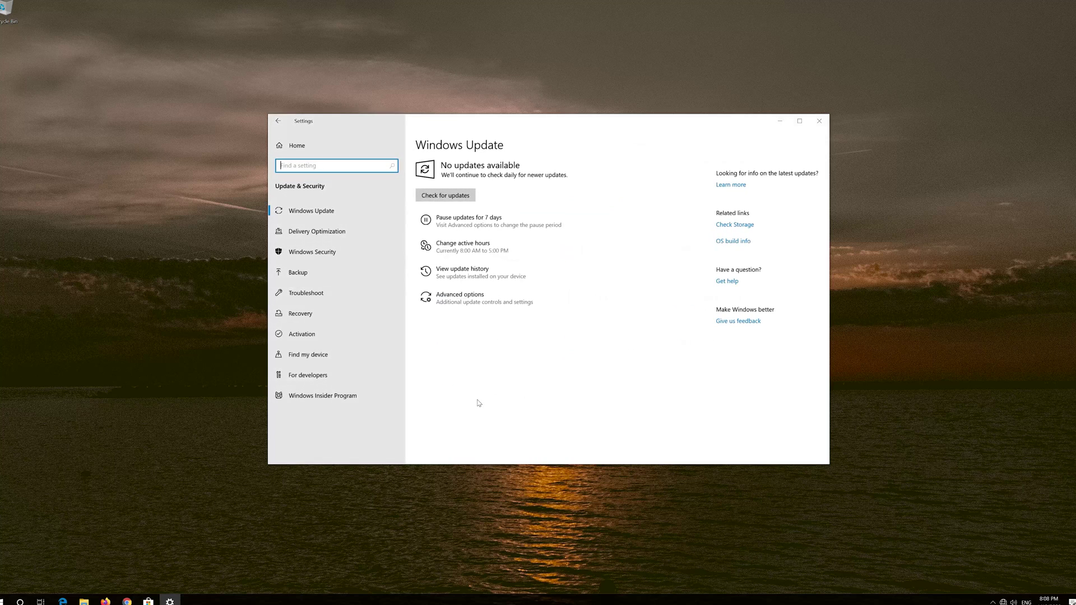
{"action": "left_click", "coordinate": [346, 296]}
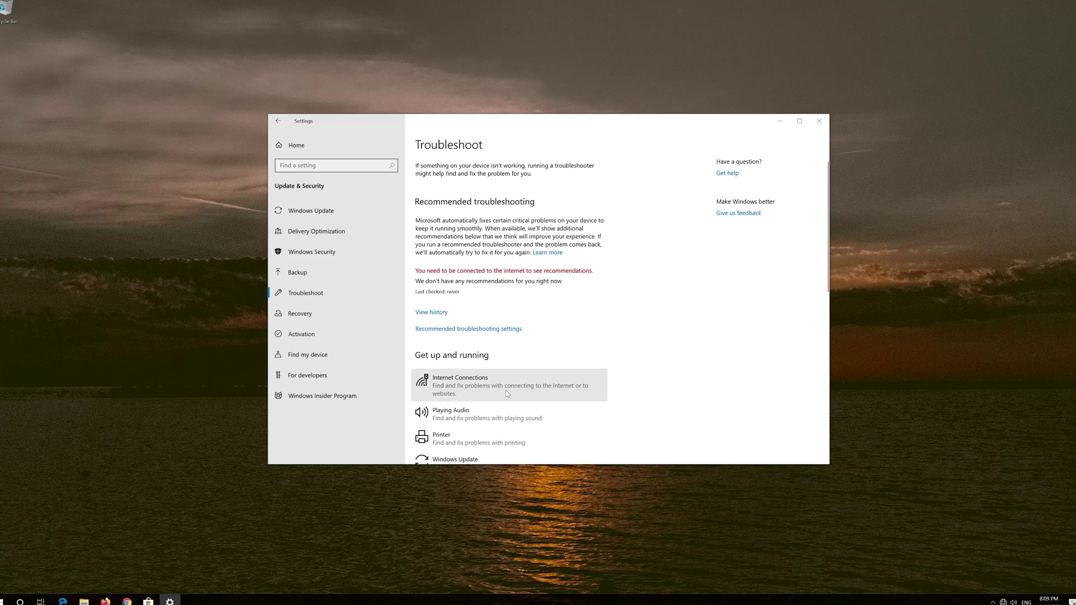
- Run the Internet Connections troubleshooter, apply its repairs as administrator, then close it and Settings
{"action": "left_click", "coordinate": [506, 394]}
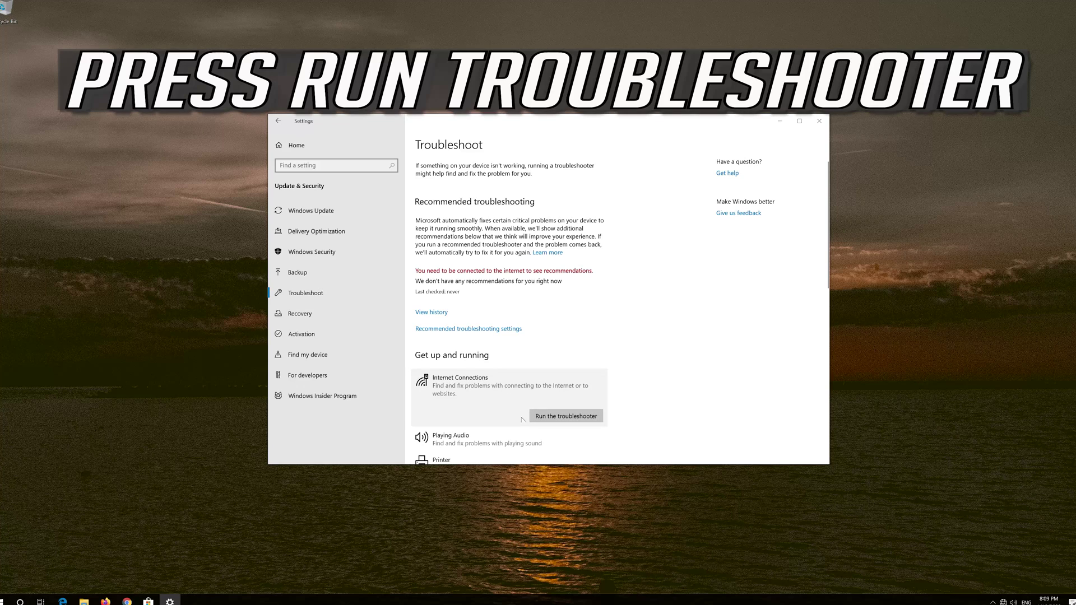
{"action": "left_click", "coordinate": [568, 415]}
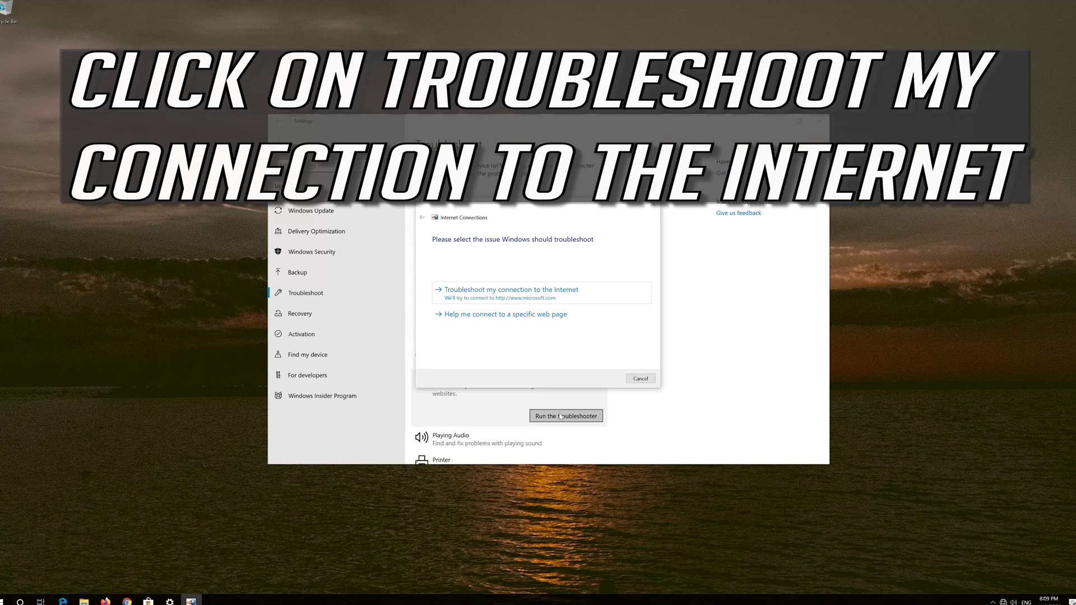
{"action": "left_click", "coordinate": [558, 297]}
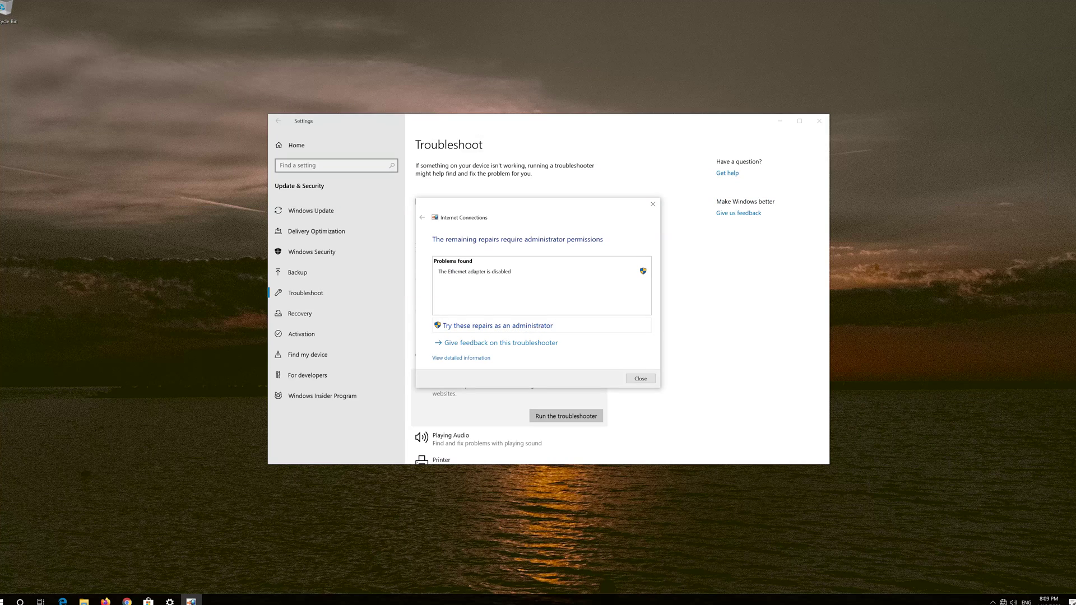
{"action": "left_click", "coordinate": [537, 326]}
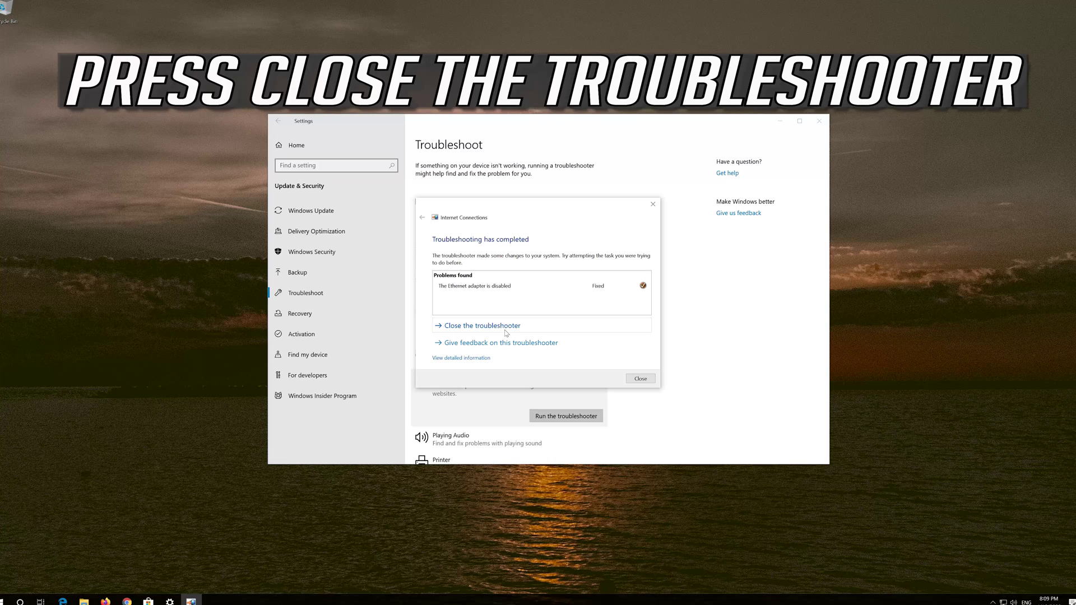
{"action": "left_click", "coordinate": [537, 329]}
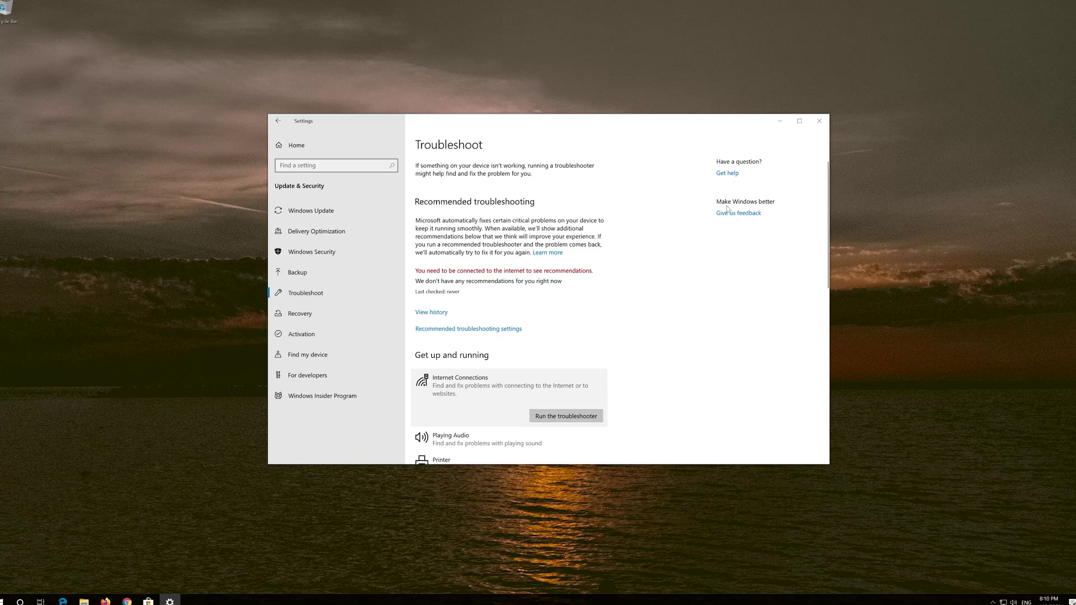
{"action": "left_click", "coordinate": [817, 121]}
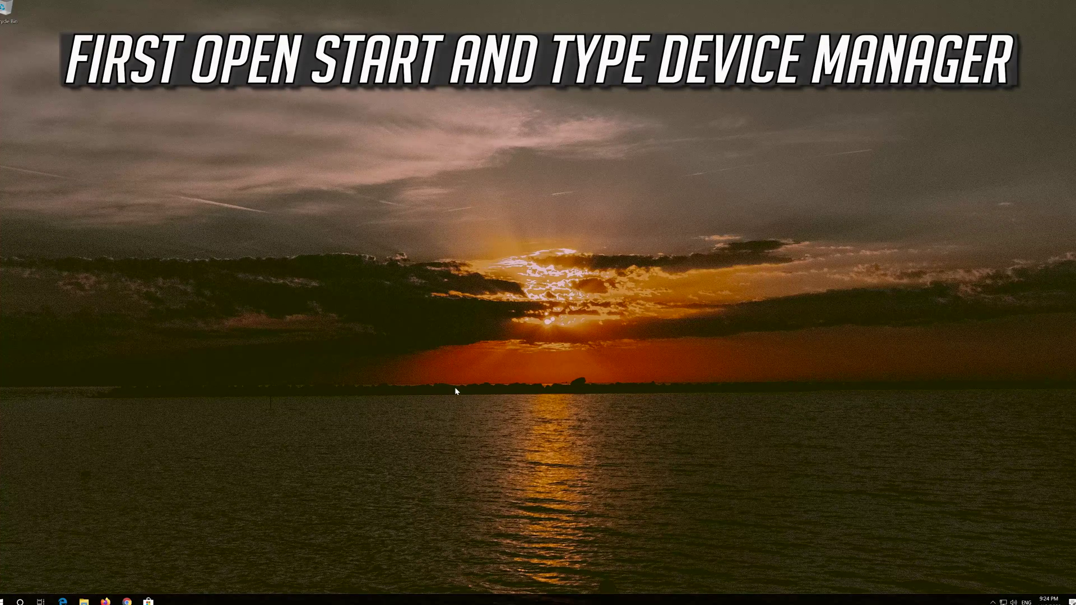
- Search 'device manager', open Device Manager, and center its window
{"action": "key", "text": "super"}
{"action": "type", "text": "device manager"}
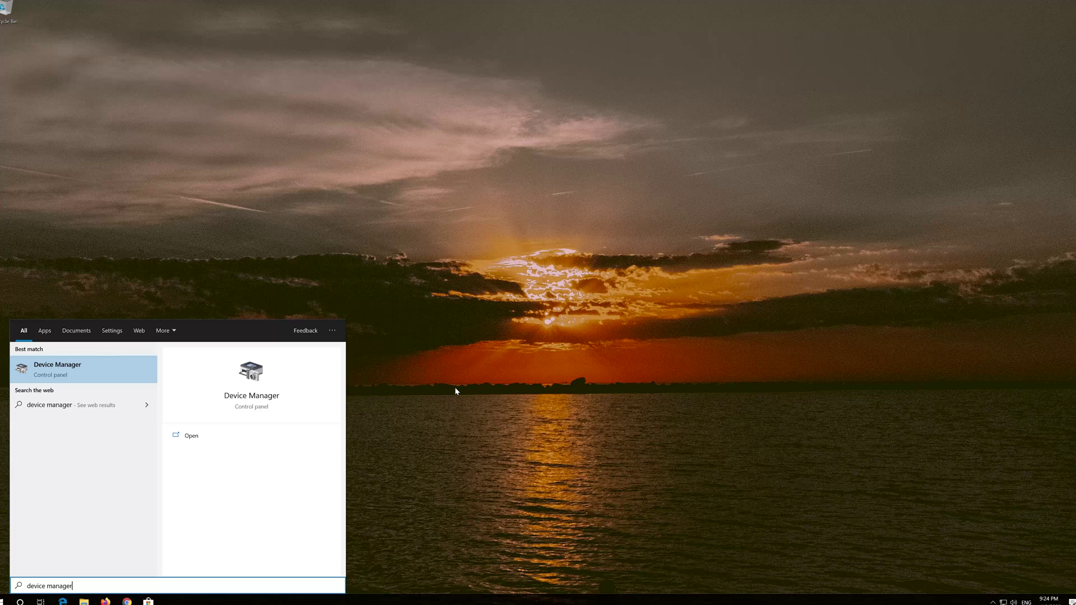
{"action": "left_click", "coordinate": [73, 371]}
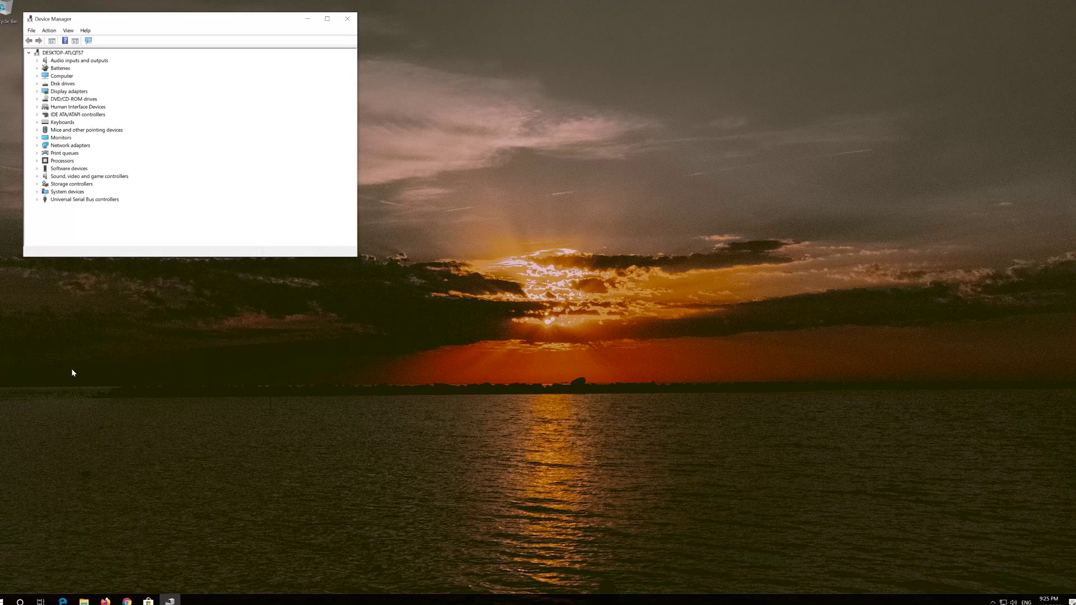
{"action": "left_click_drag", "start_coordinate": [191, 23], "coordinate": [481, 140]}
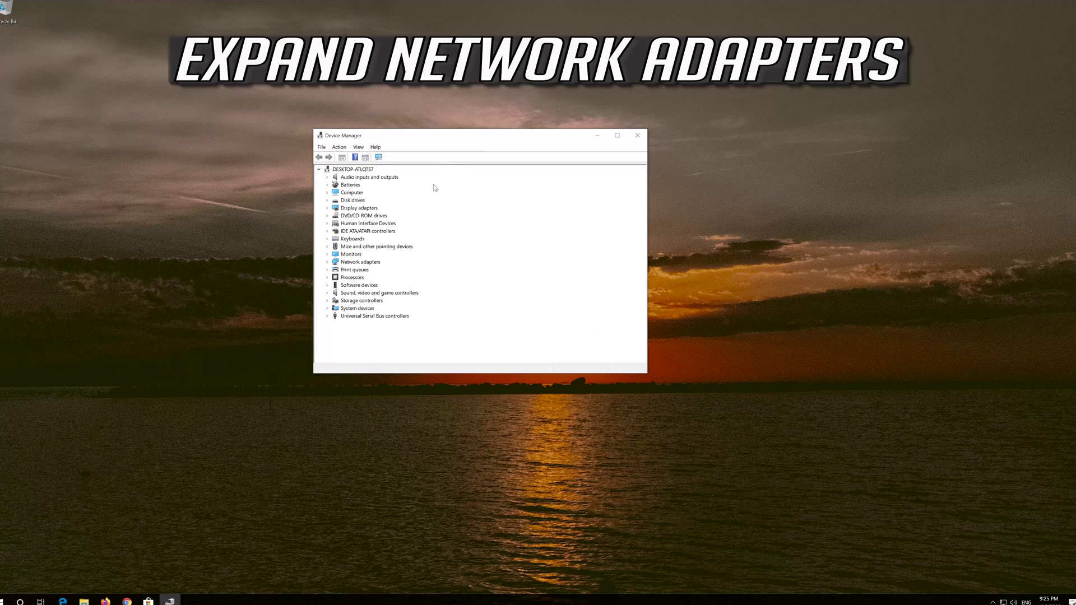
- Uninstall the Intel(R) PRO/1000 MT Desktop Adapter under Network adapters
{"action": "left_click", "coordinate": [327, 263]}
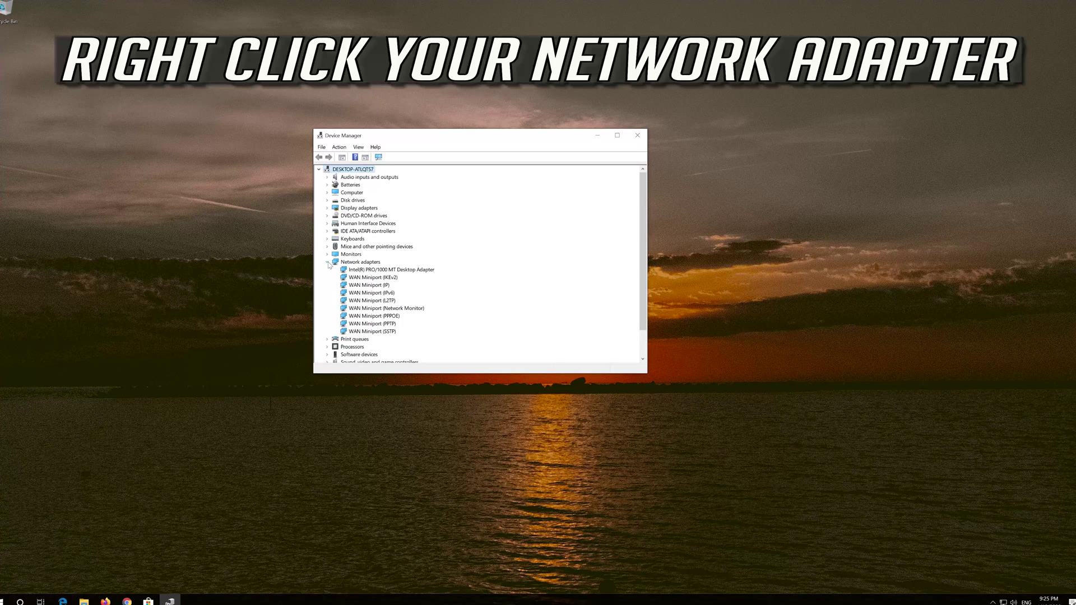
{"action": "left_click", "coordinate": [350, 272]}
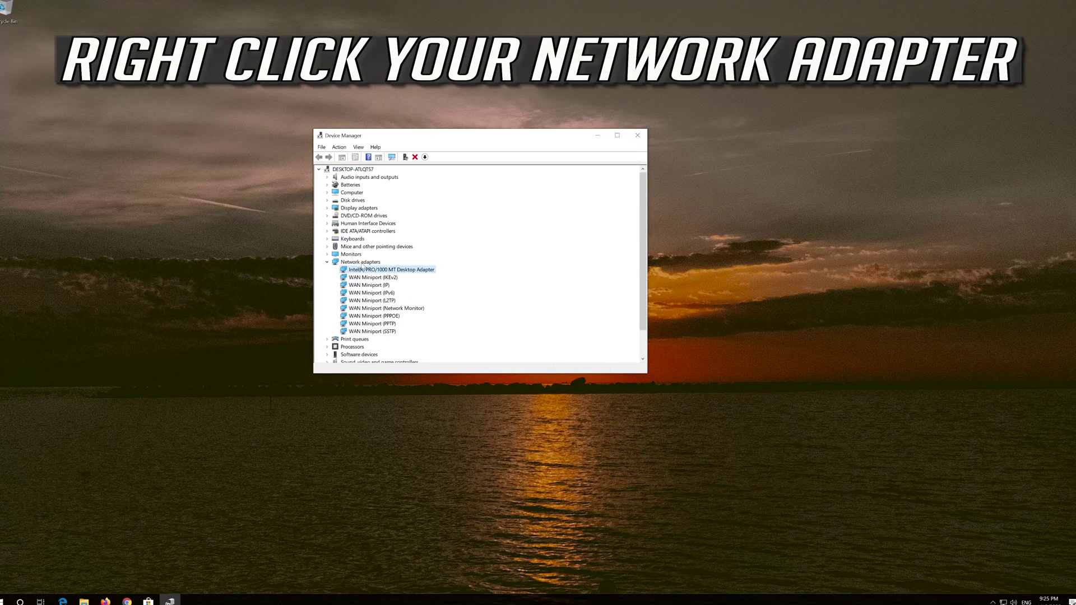
{"action": "right_click", "coordinate": [396, 272]}
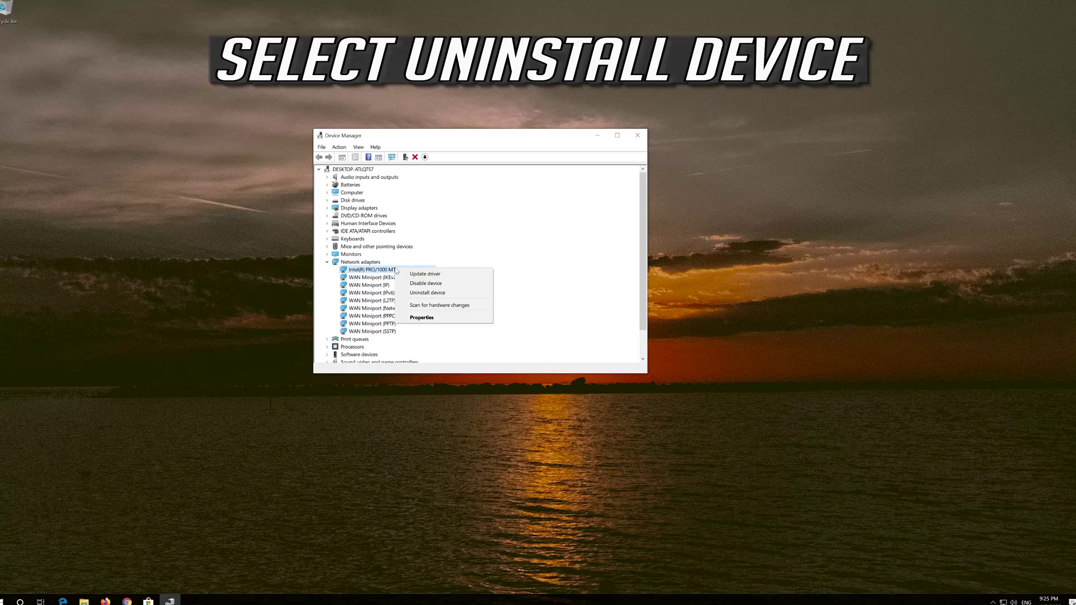
{"action": "left_click", "coordinate": [448, 293]}
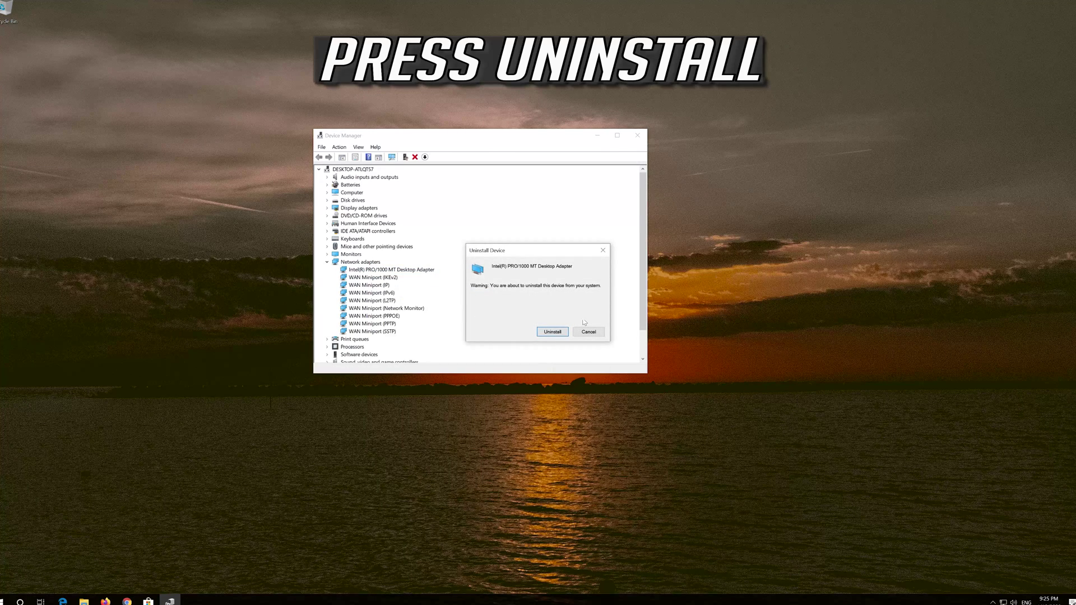
{"action": "left_click", "coordinate": [552, 332]}
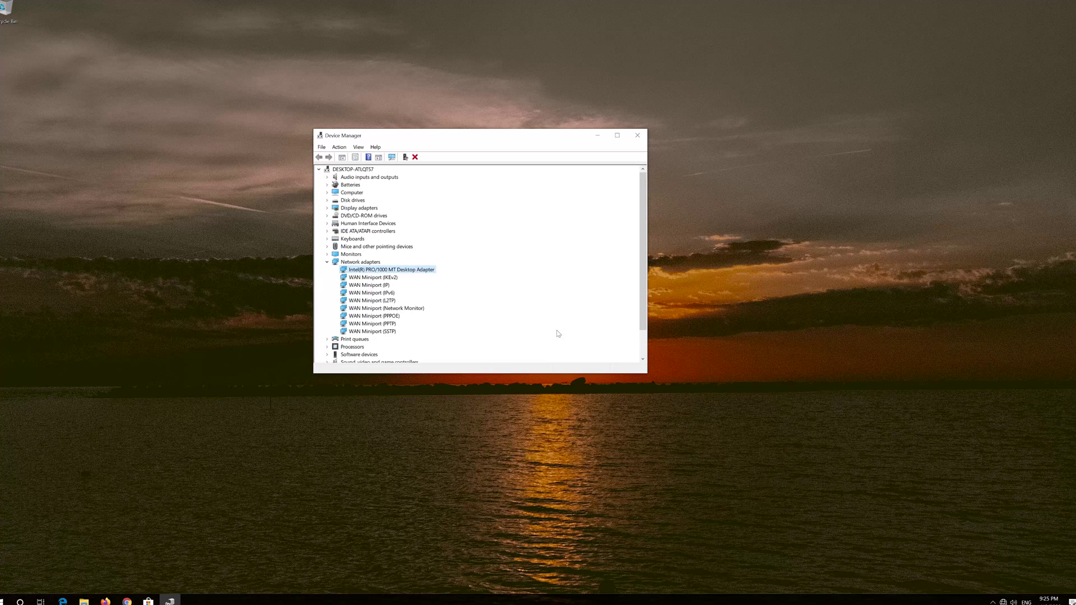
- Close Device Manager and restart the computer
{"action": "left_click", "coordinate": [644, 139]}
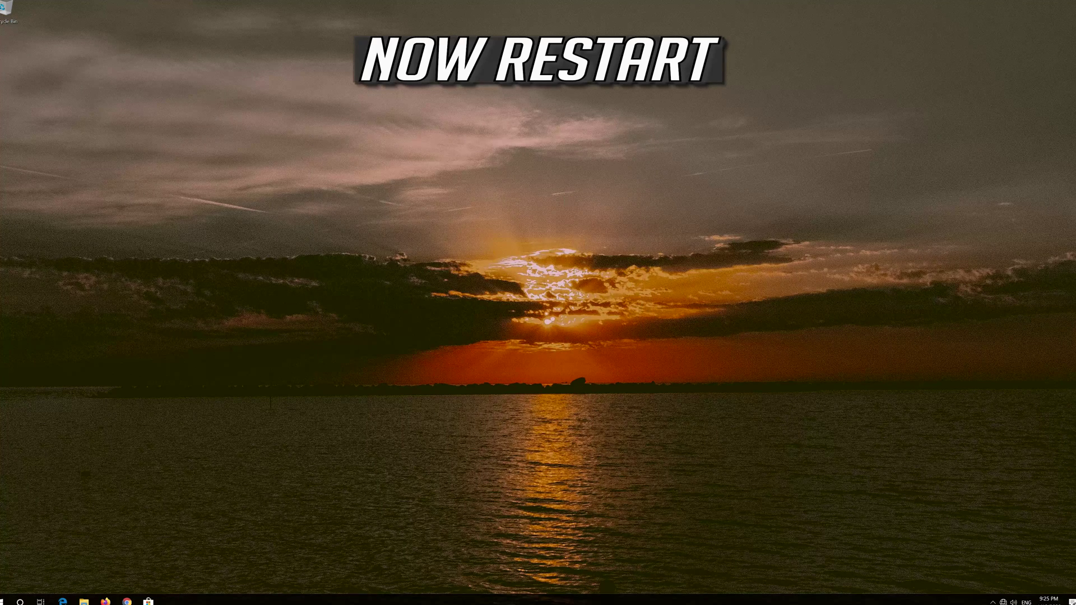
{"action": "left_click", "coordinate": [6, 600]}
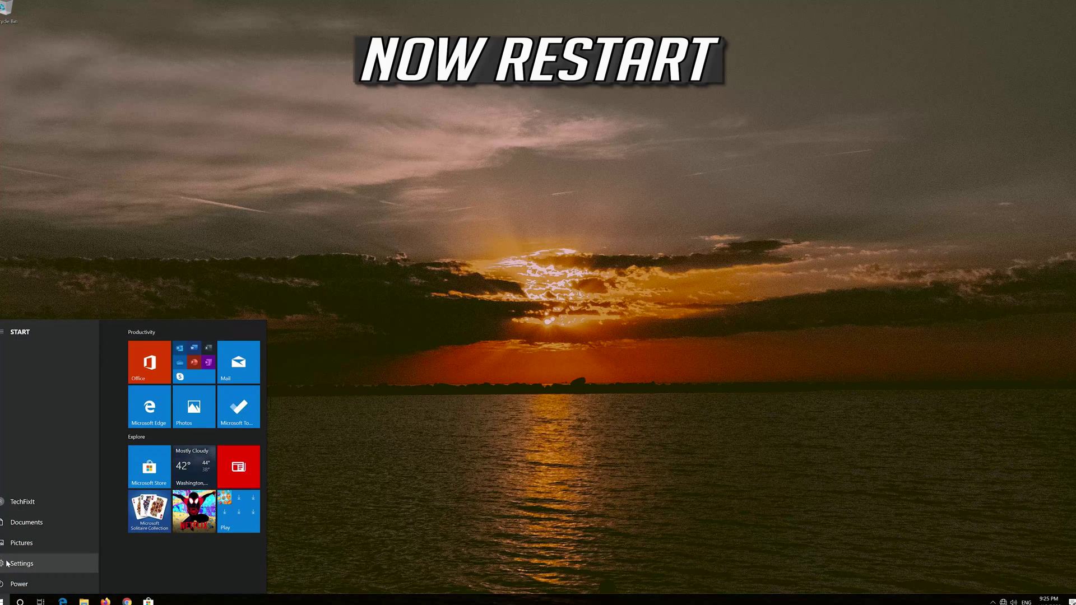
{"action": "left_click", "coordinate": [13, 583]}
{"action": "left_click", "coordinate": [14, 566]}
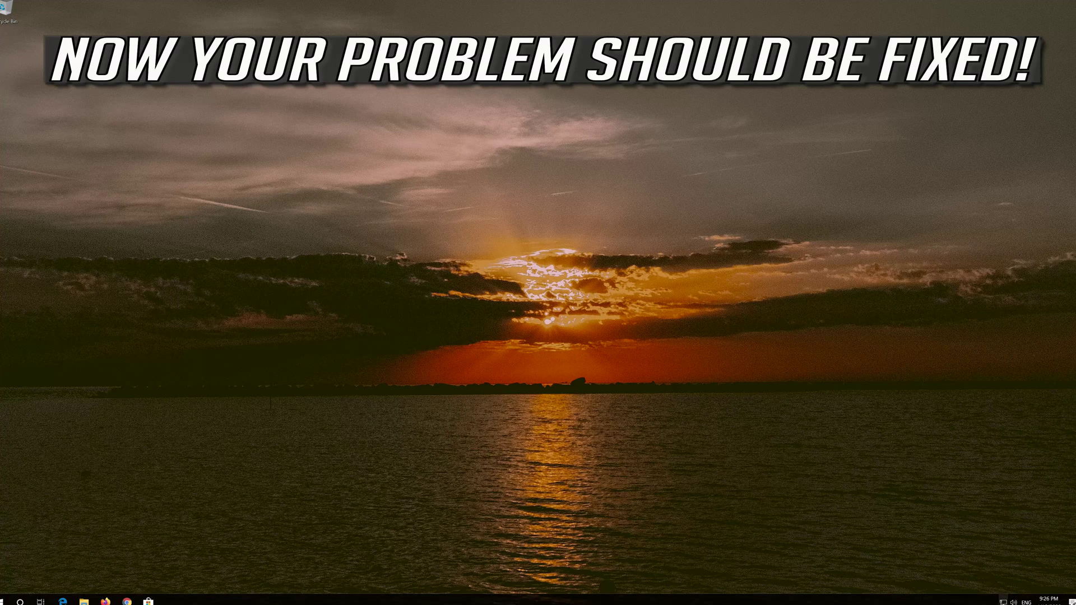
{"action": "left_click", "coordinate": [105, 601]}
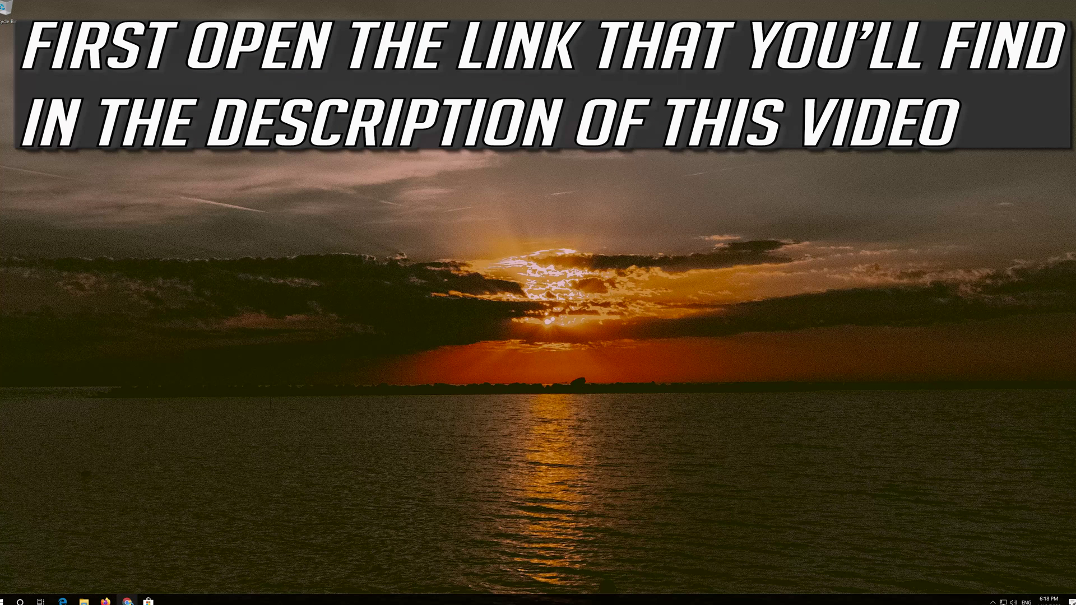
- In Chrome, download the media creation tool from microsoft.com/en-us/software-download/windows10, then close Chrome
{"action": "left_click", "coordinate": [127, 600]}
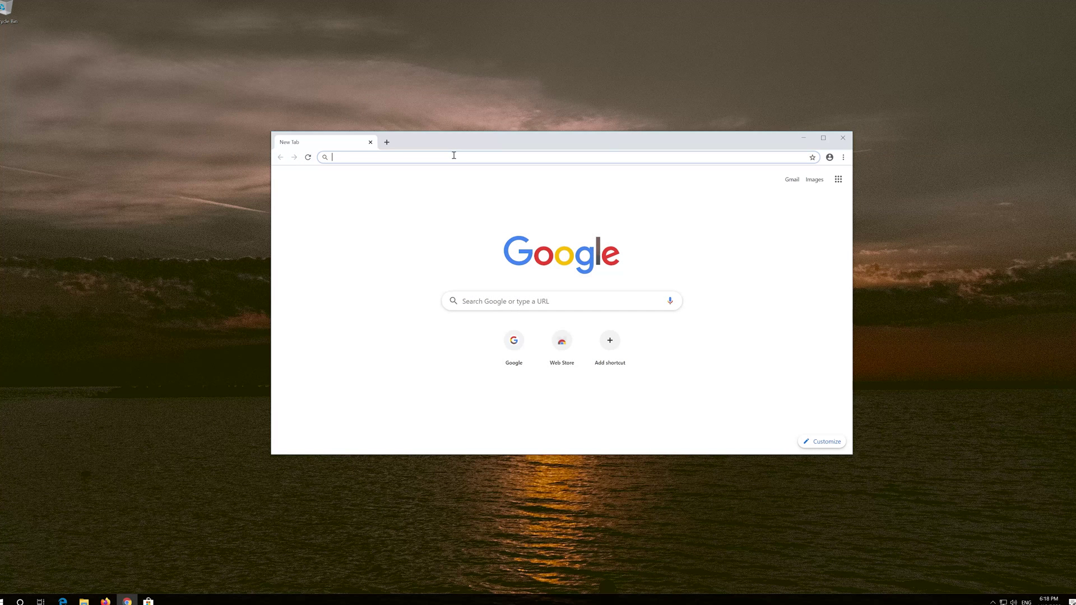
{"action": "type", "text": "https://www.microsoft.com/en-us/software-download/windows10"}
{"action": "key", "text": "Return"}
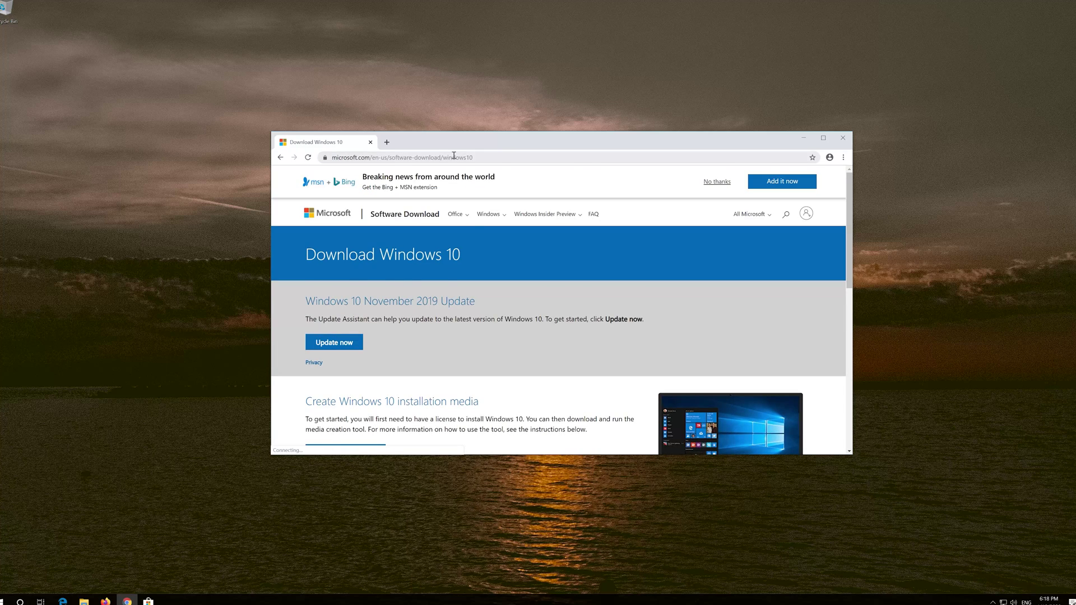
{"action": "scroll", "coordinate": [521, 328], "scroll_direction": "down", "scroll_amount": 1}
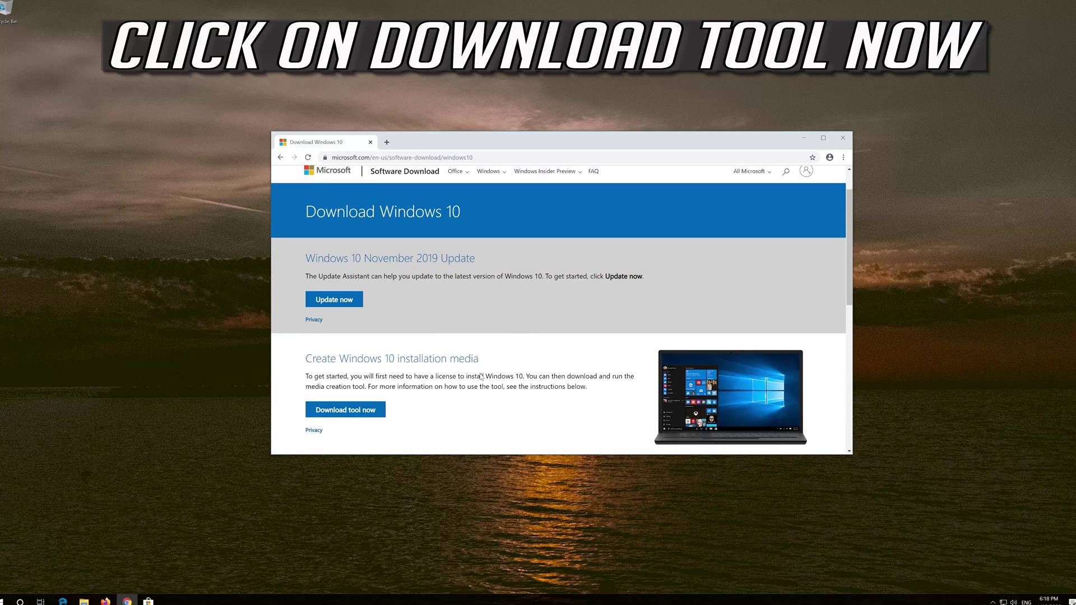
{"action": "left_click", "coordinate": [366, 411]}
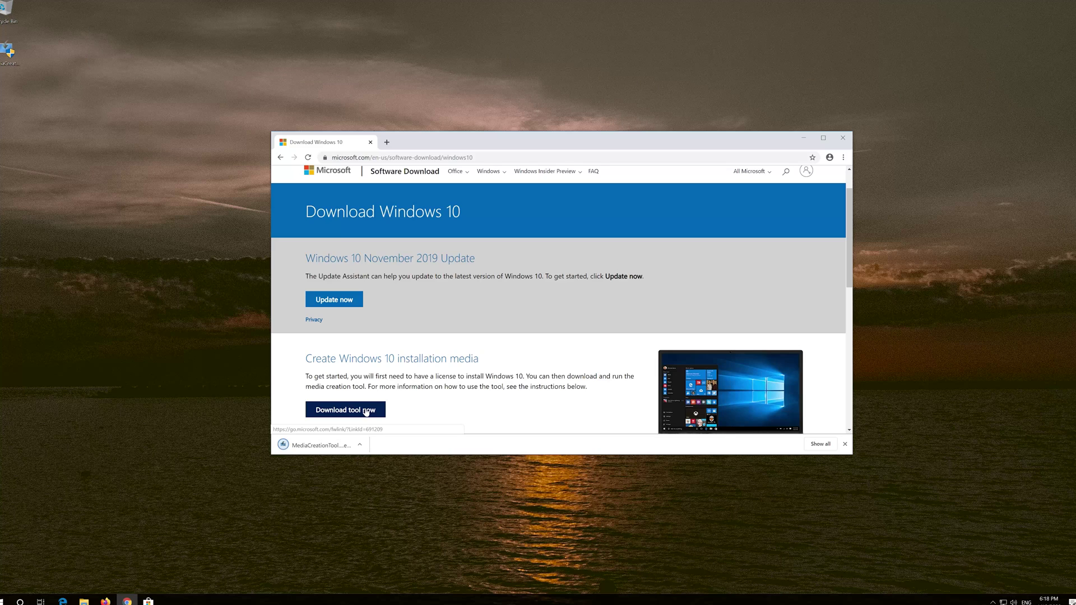
{"action": "left_click", "coordinate": [843, 138]}
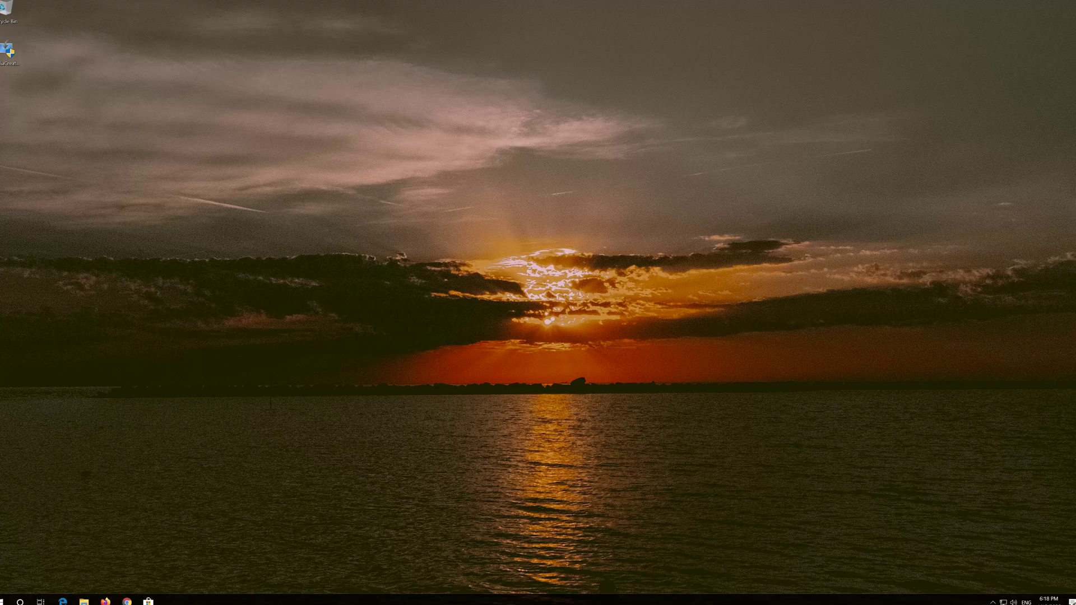
- Run MediaCreationTool, accept both licenses, and install the Upgrade this PC now option
{"action": "double_click", "coordinate": [7, 56]}
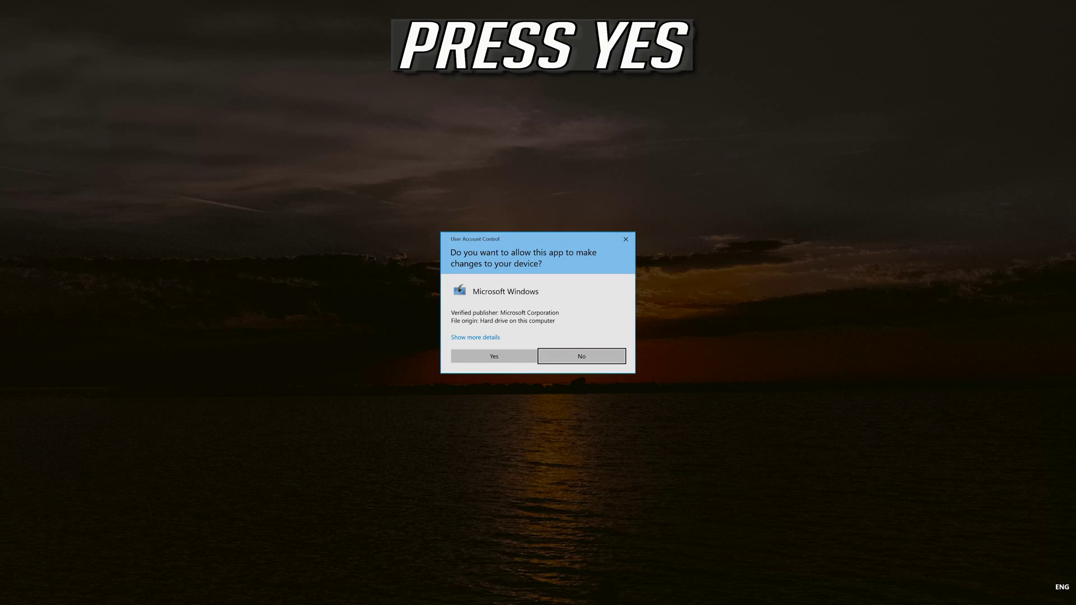
{"action": "left_click", "coordinate": [491, 358]}
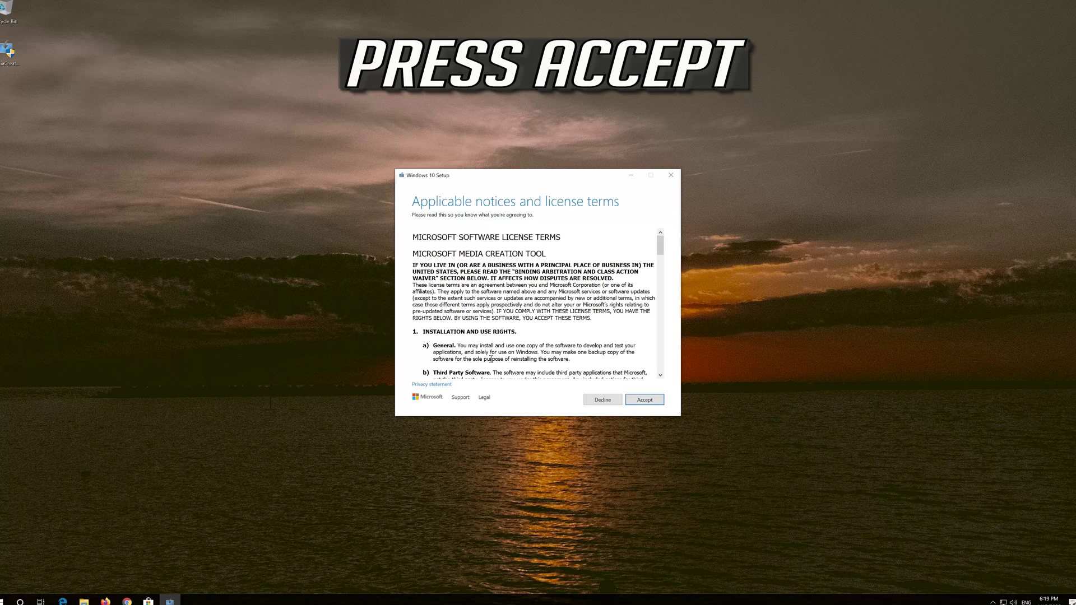
{"action": "left_click", "coordinate": [660, 400]}
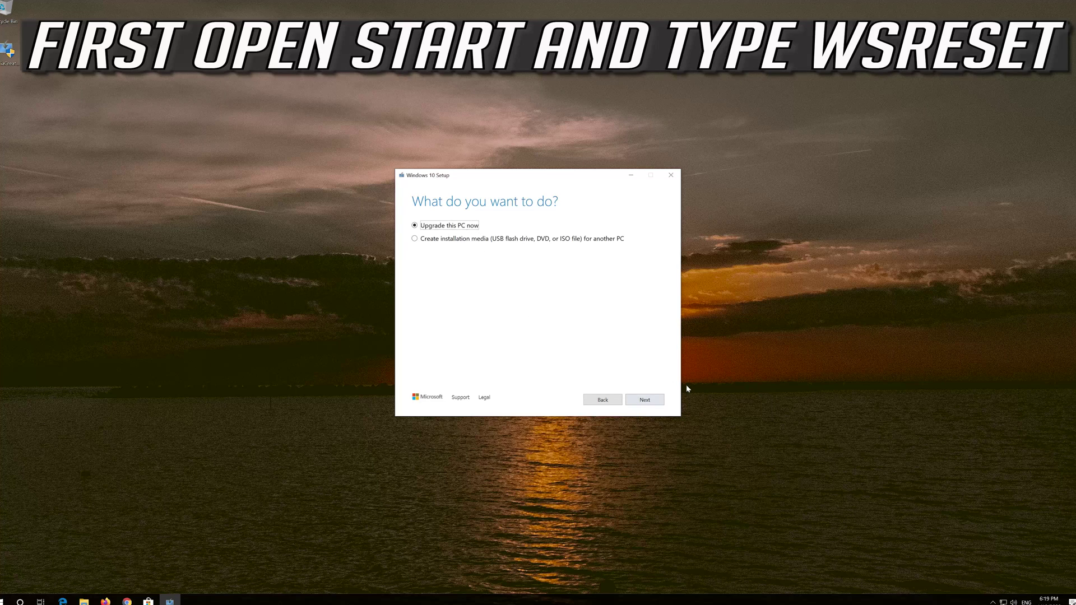
{"action": "left_click", "coordinate": [643, 403]}
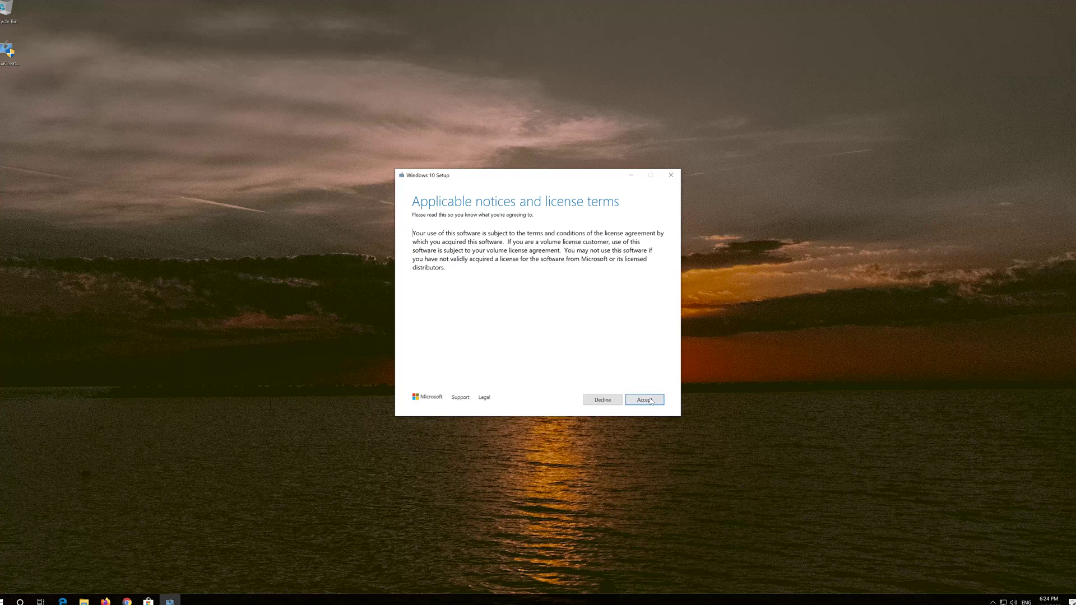
{"action": "left_click", "coordinate": [644, 399]}
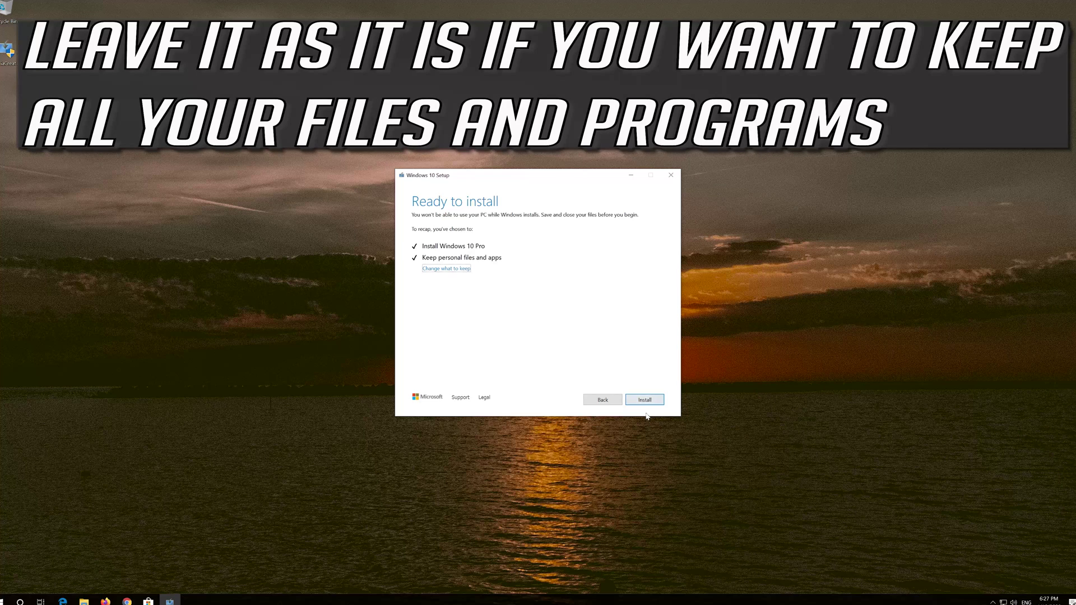
{"action": "left_click", "coordinate": [644, 400]}
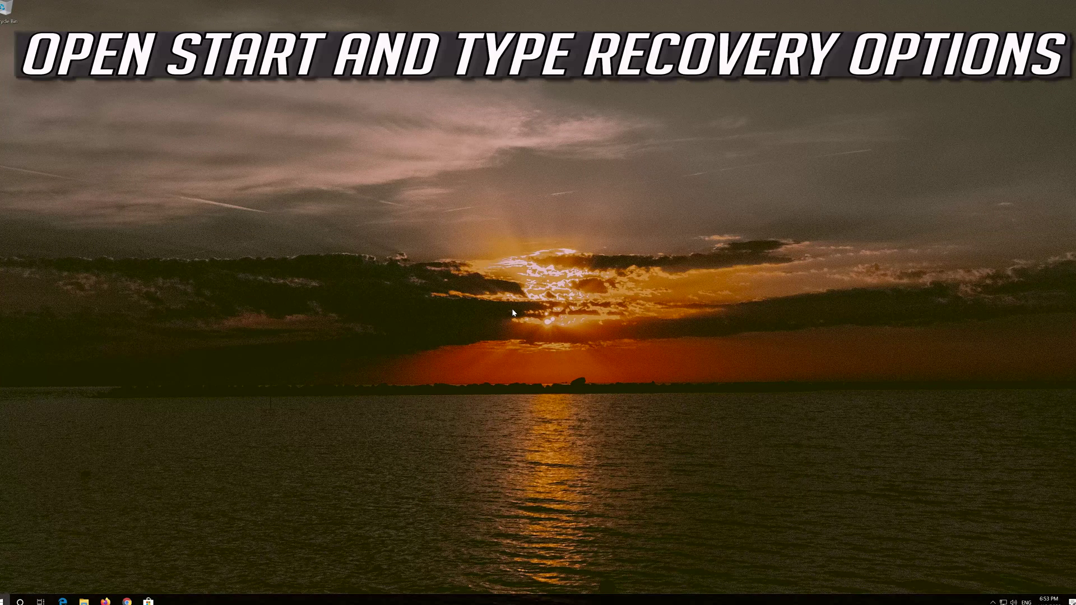
- Search 'recovery option', open Recovery settings, and restart into Advanced startup
{"action": "key", "text": "super"}
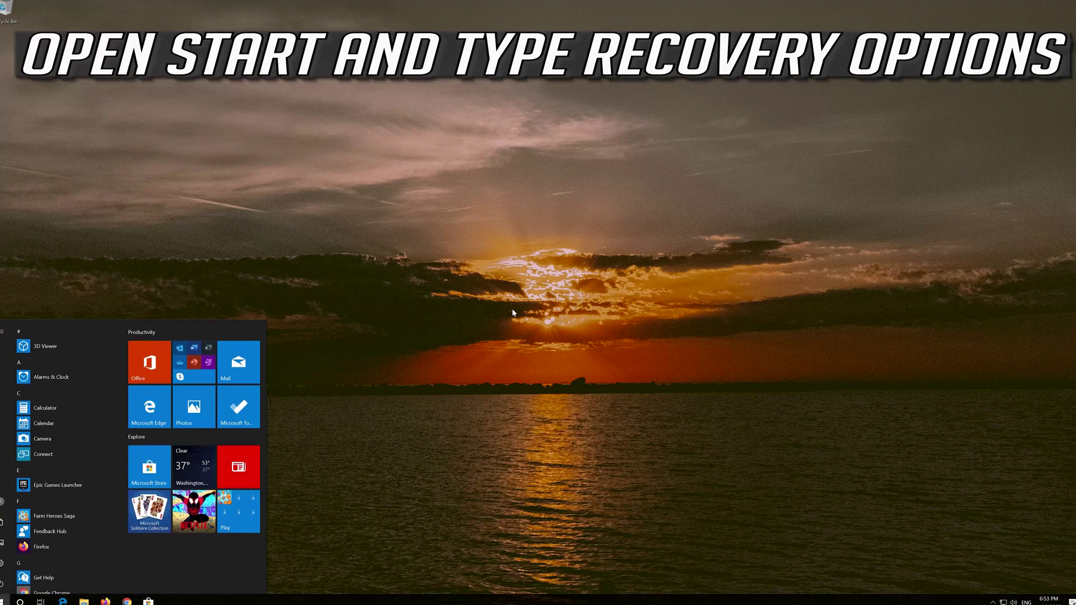
{"action": "type", "text": "recov"}
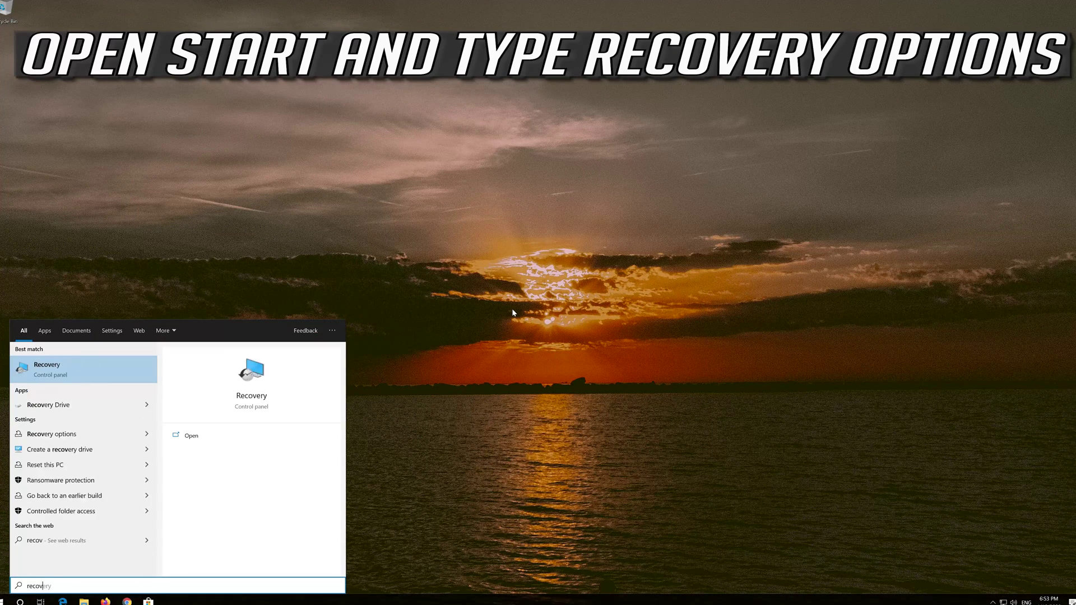
{"action": "type", "text": "ery option"}
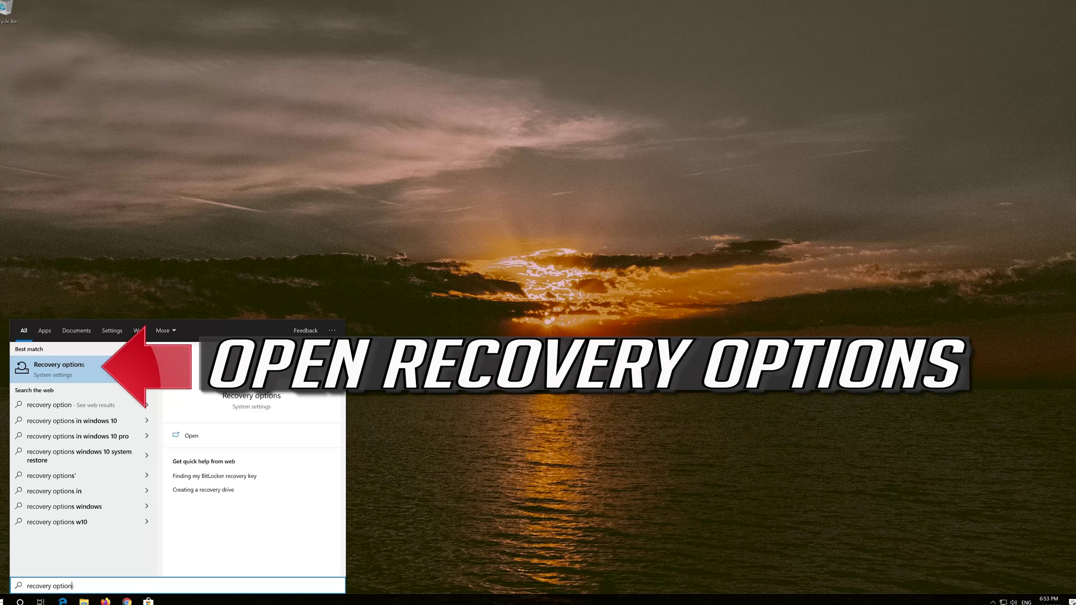
{"action": "left_click", "coordinate": [84, 371]}
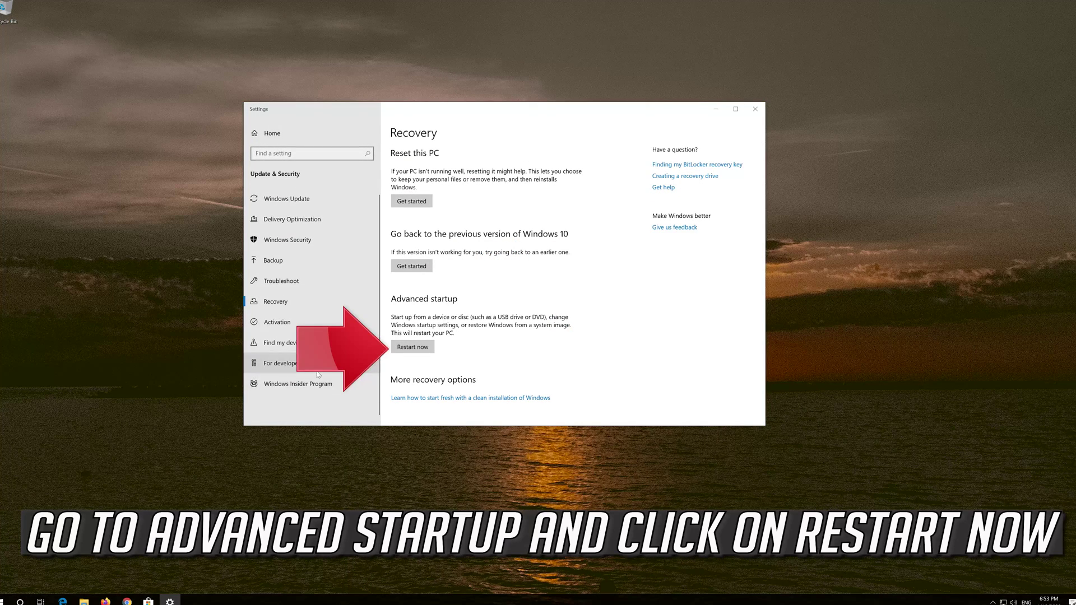
{"action": "left_click", "coordinate": [412, 347]}
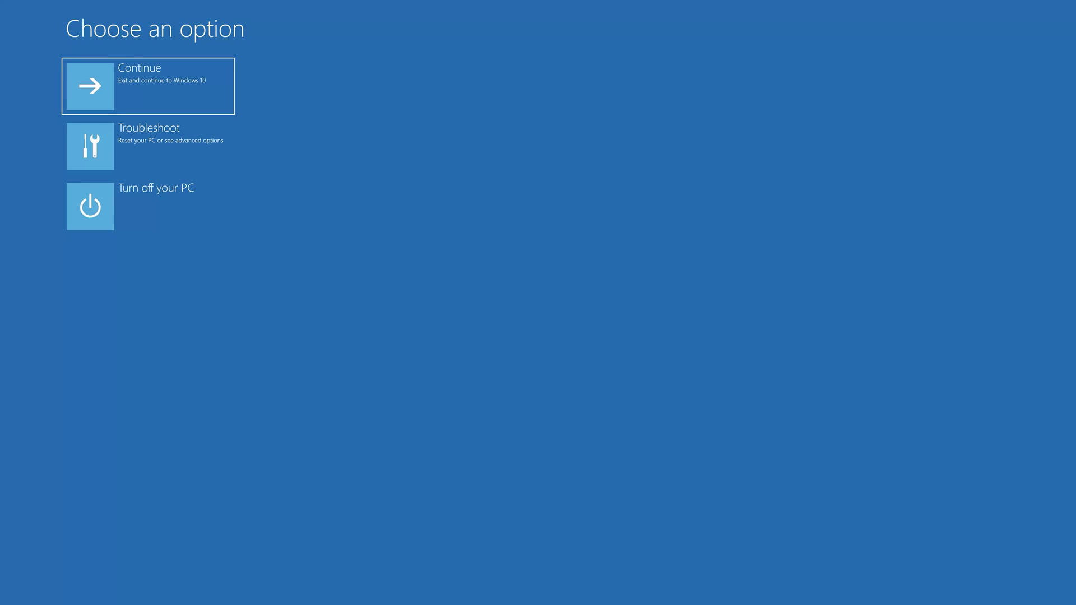
- Start System Restore from Troubleshoot > Advanced options and sign in with your account
{"action": "left_click", "coordinate": [174, 154]}
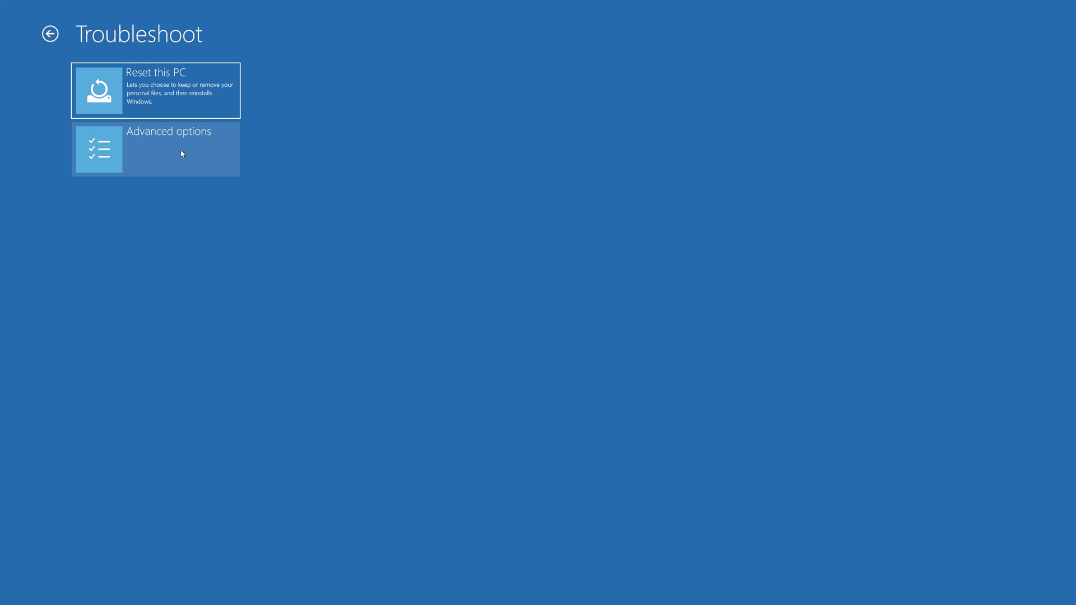
{"action": "left_click", "coordinate": [172, 156]}
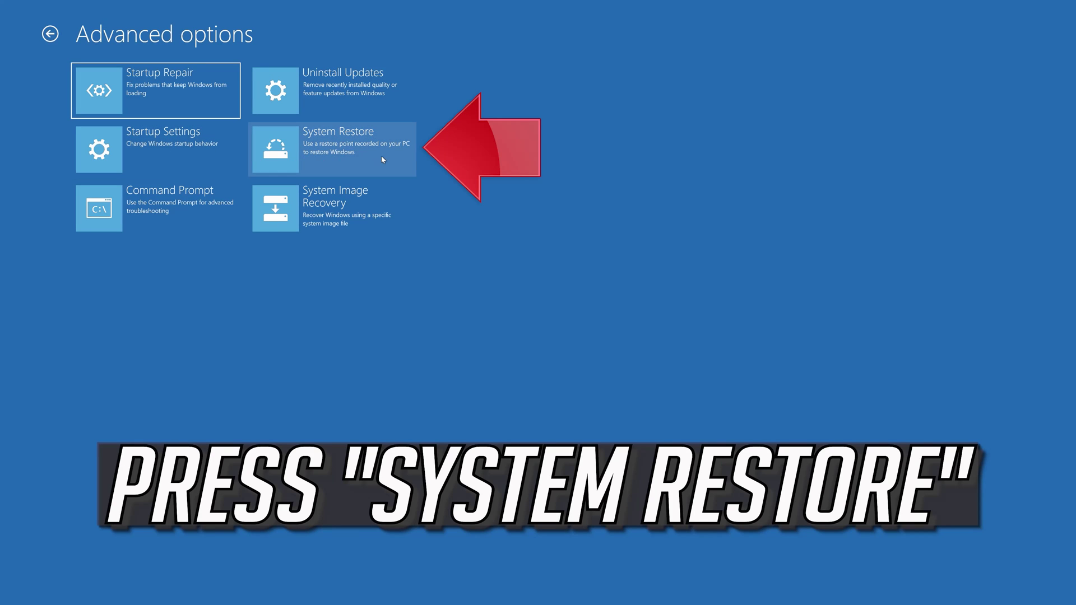
{"action": "left_click", "coordinate": [353, 163]}
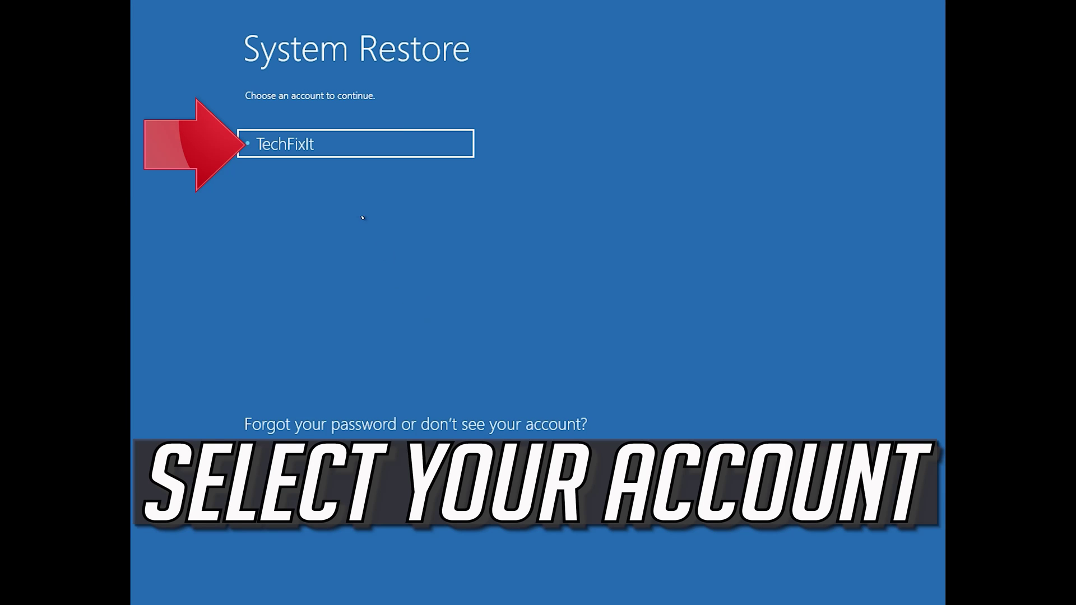
{"action": "left_click", "coordinate": [367, 147]}
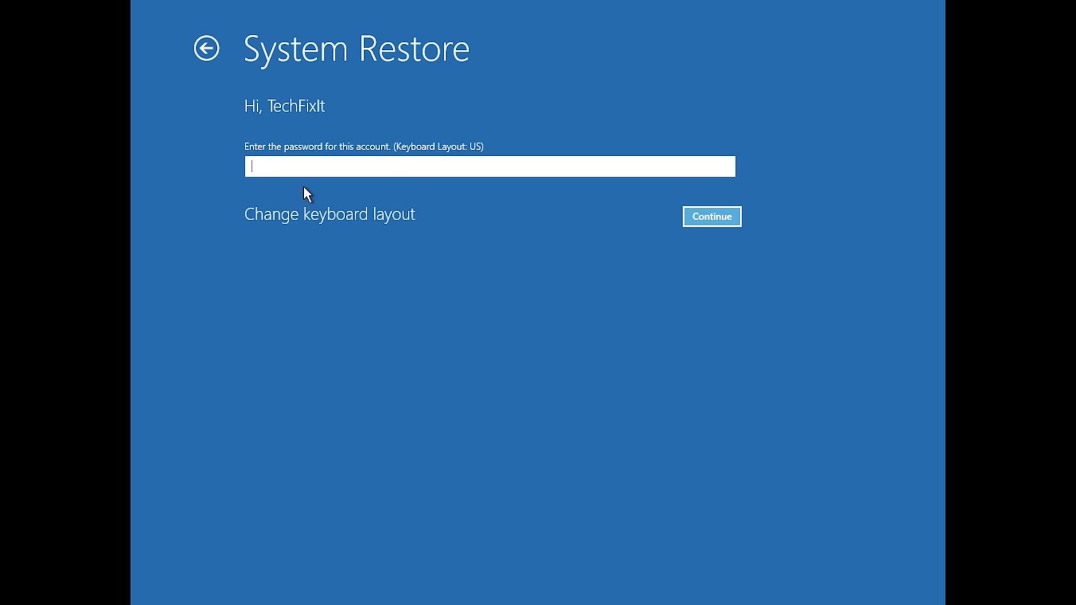
{"action": "left_click", "coordinate": [701, 219]}
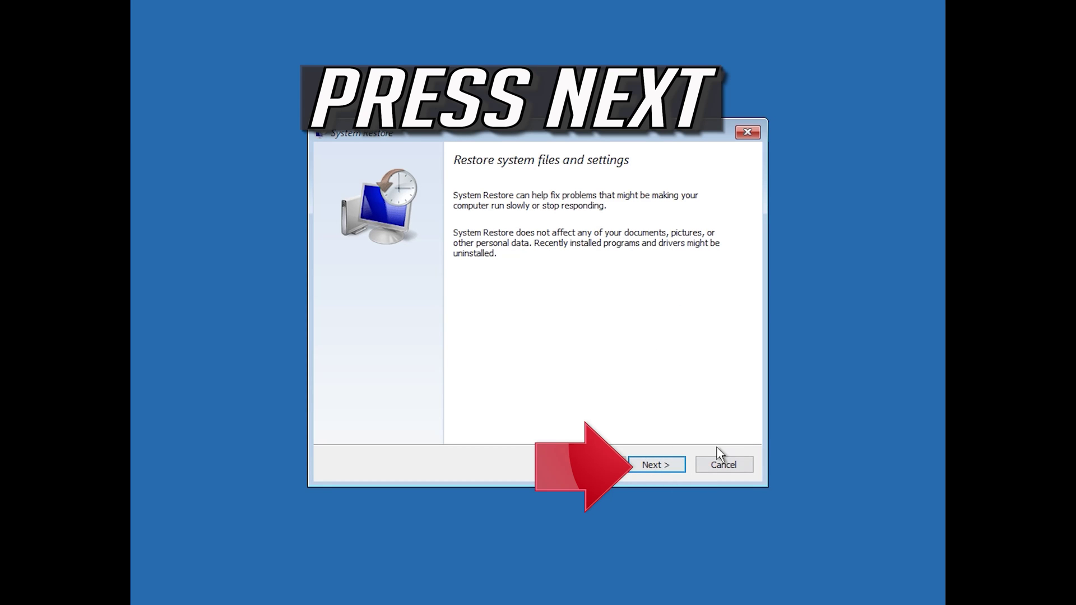
- Select the 1/10/2020 12:21:42 AM restore point in the System Restore wizard
{"action": "left_click", "coordinate": [659, 467]}
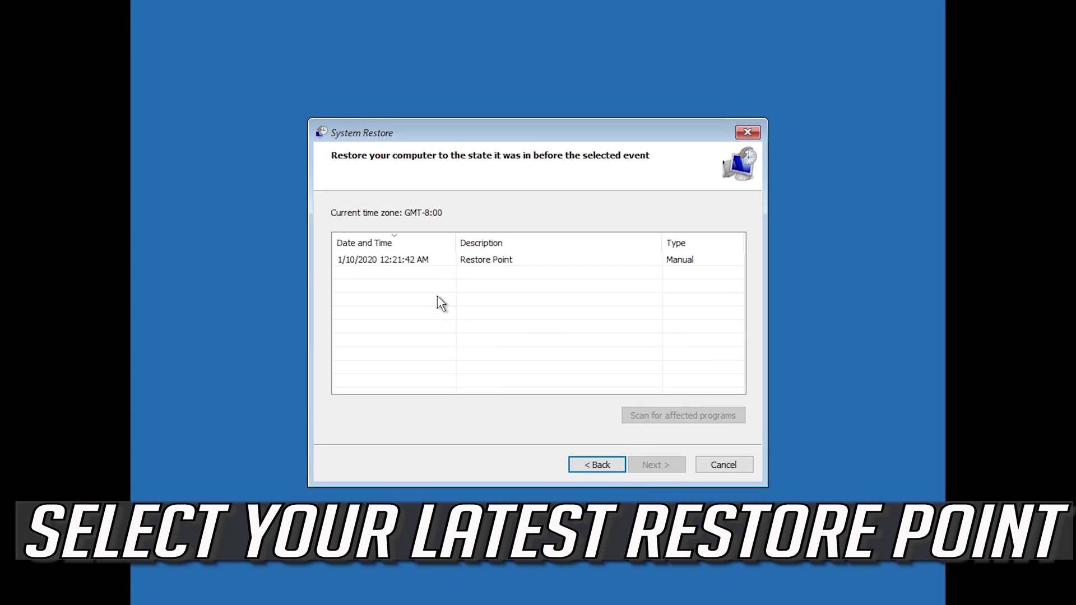
{"action": "left_click", "coordinate": [384, 264]}
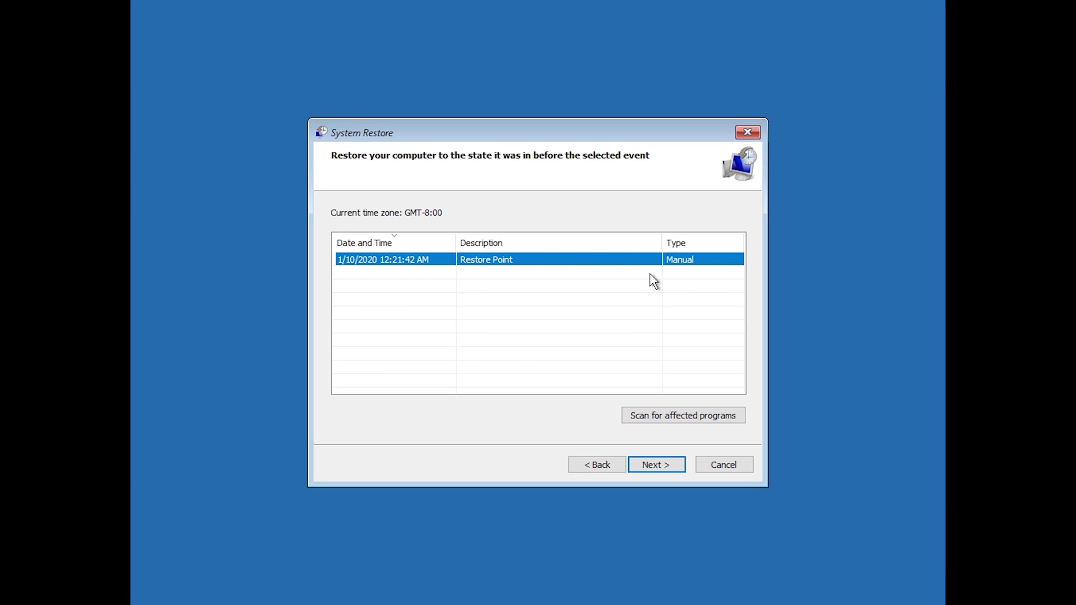
{"action": "left_click", "coordinate": [663, 474]}
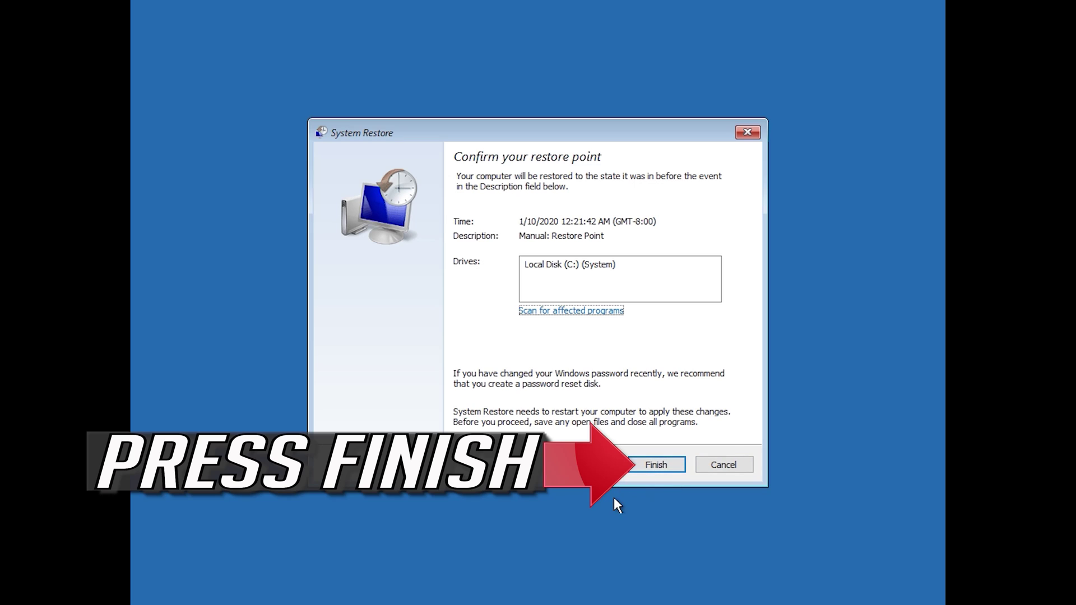
- Confirm and run the restore without interruption, then restart the PC when it completes
{"action": "left_click", "coordinate": [657, 465]}
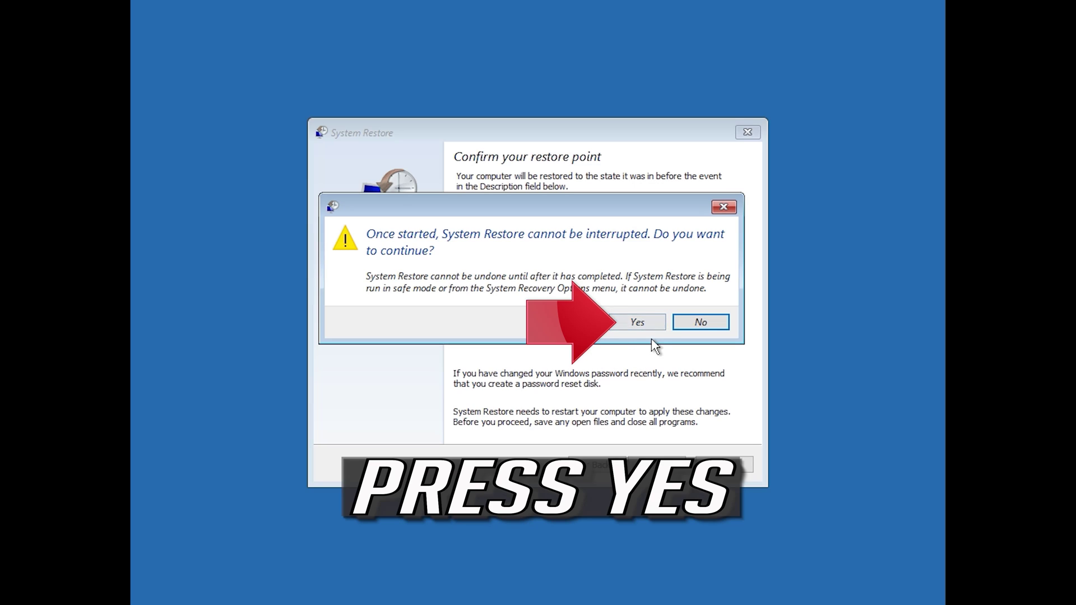
{"action": "left_click", "coordinate": [638, 321]}
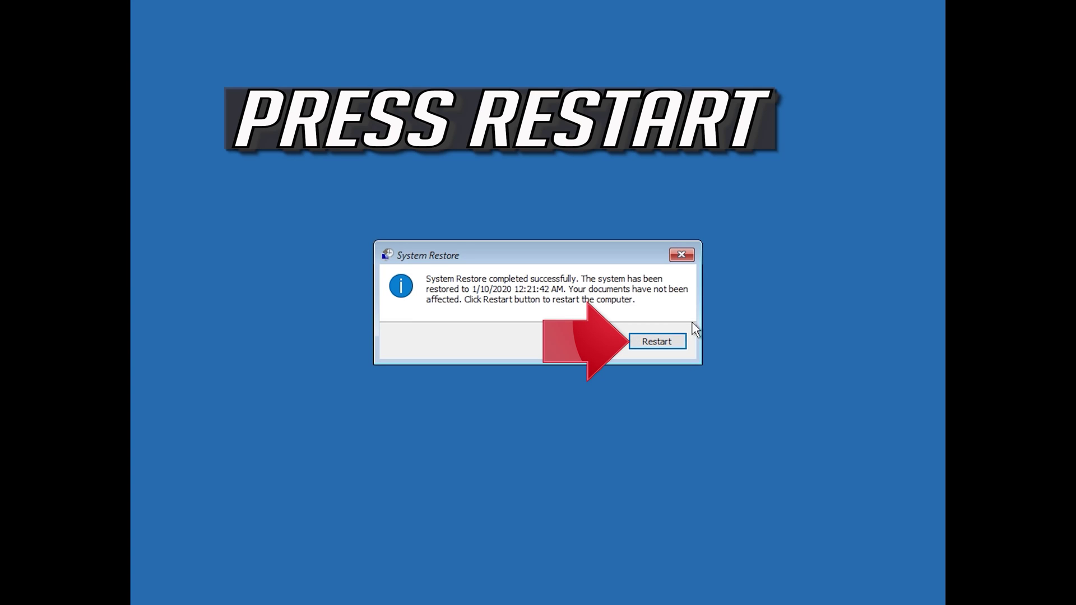
{"action": "left_click", "coordinate": [648, 345]}
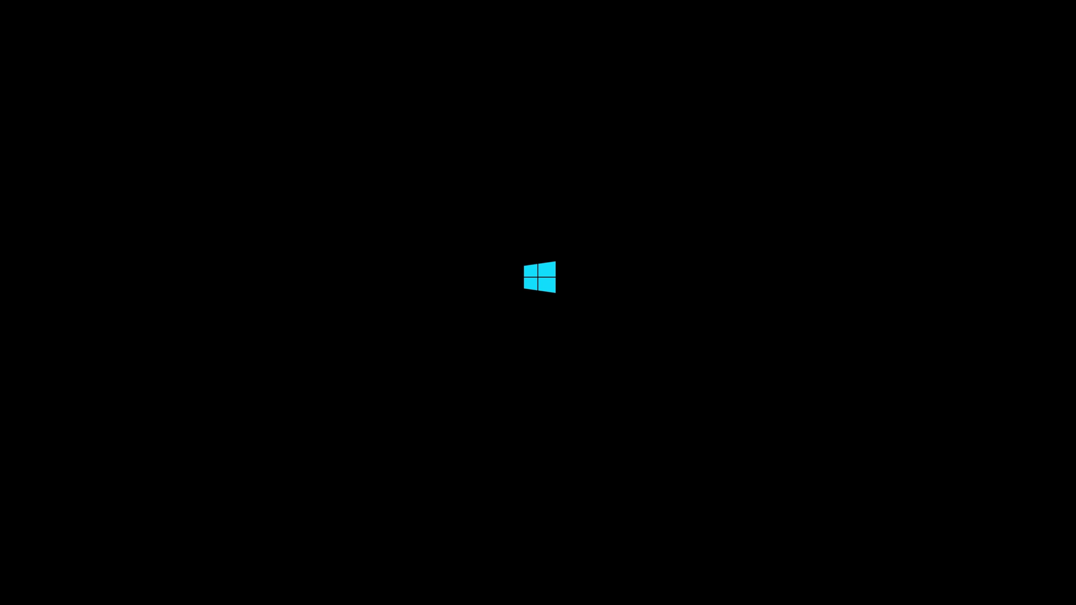